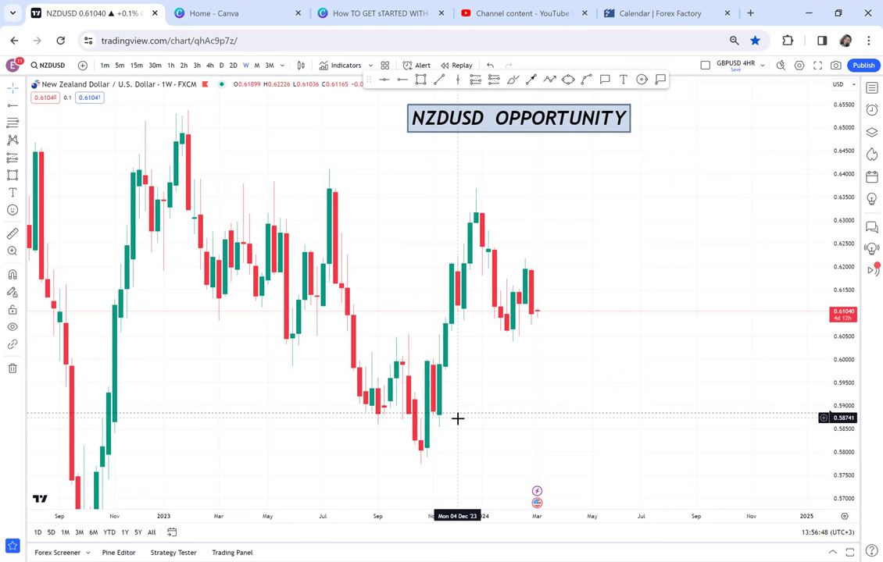
Draw a rectangle around the early-2024 price range on the weekly chart, between about 0.6225 and 0.6040.
scroll(438, 508, down, 3)
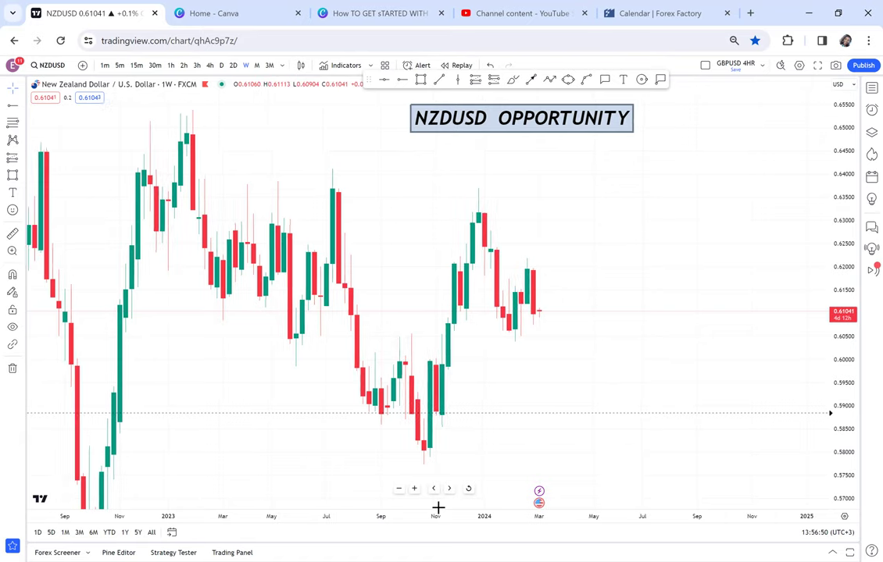
scroll(414, 507, up, 2)
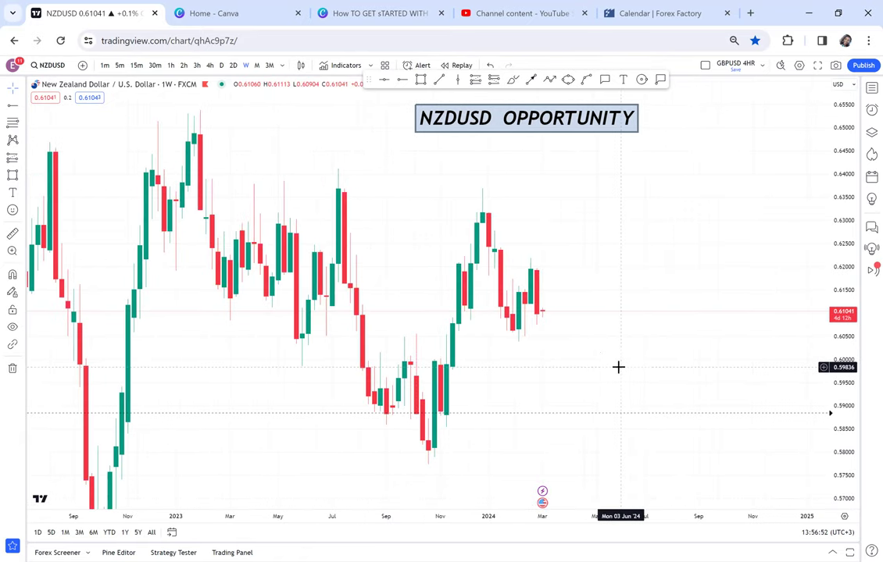
drag(617, 366, 560, 345)
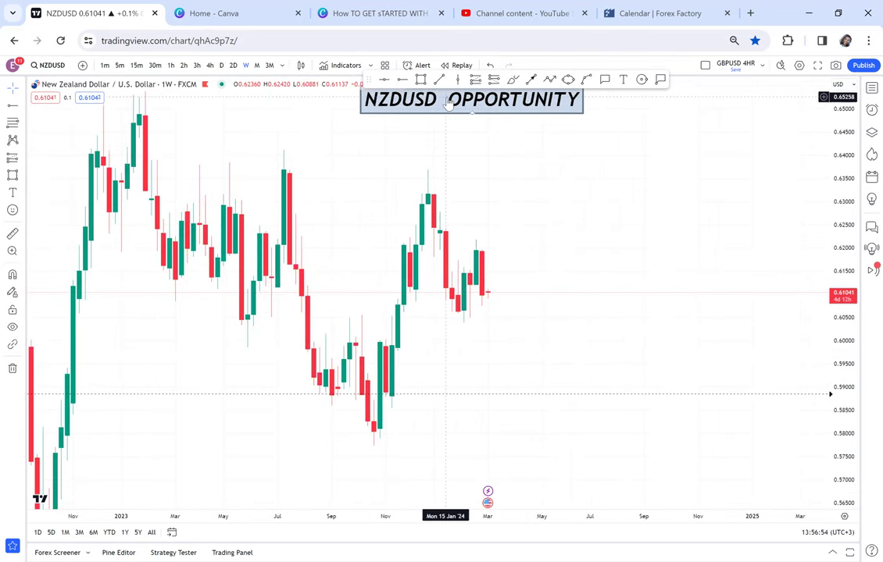
click(420, 80)
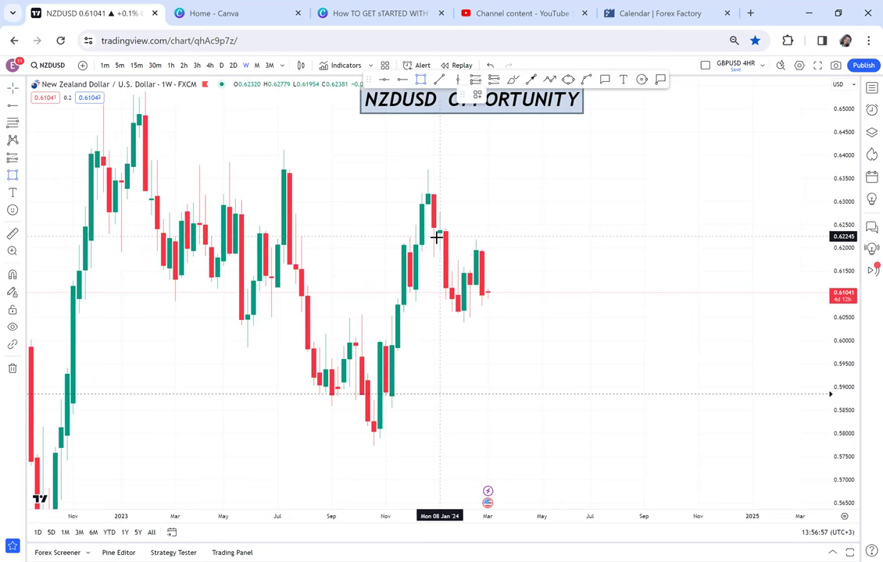
drag(434, 236, 559, 323)
drag(614, 300, 569, 313)
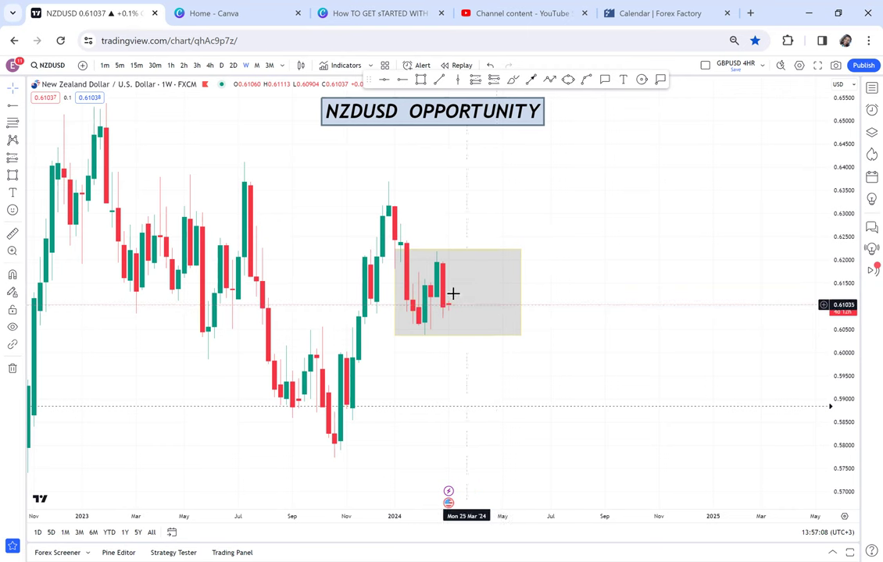
Switch the chart to the daily timeframe and place a red horizontal ray at 0.61731, starting in January 2024.
click(223, 66)
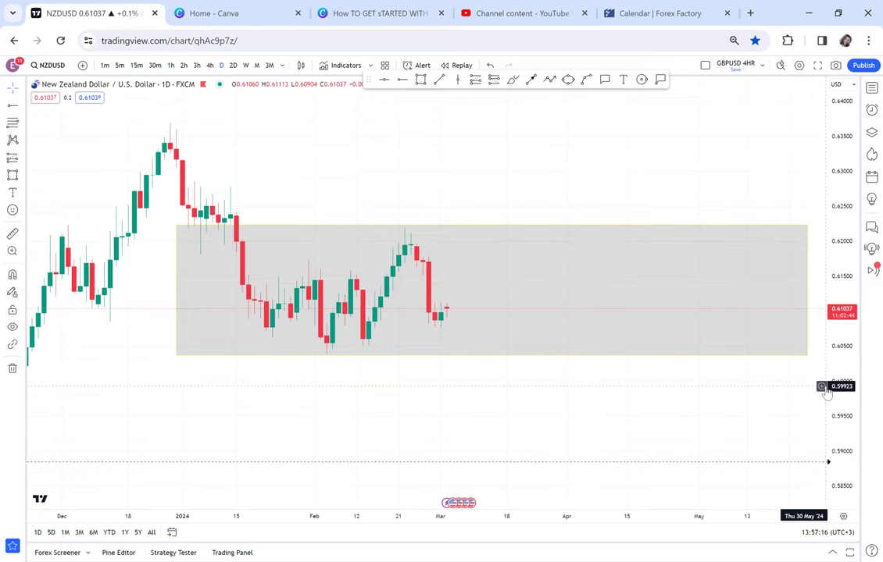
drag(824, 382, 811, 360)
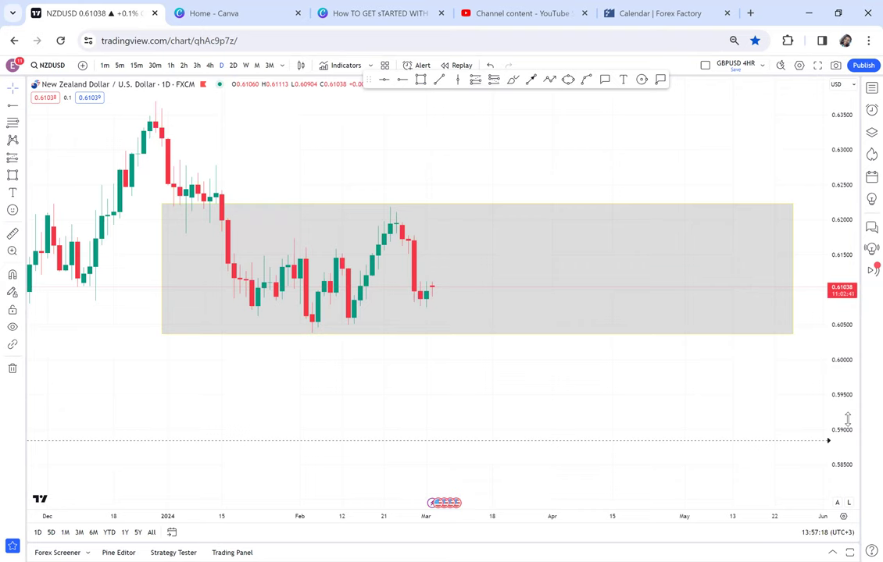
drag(846, 418, 844, 261)
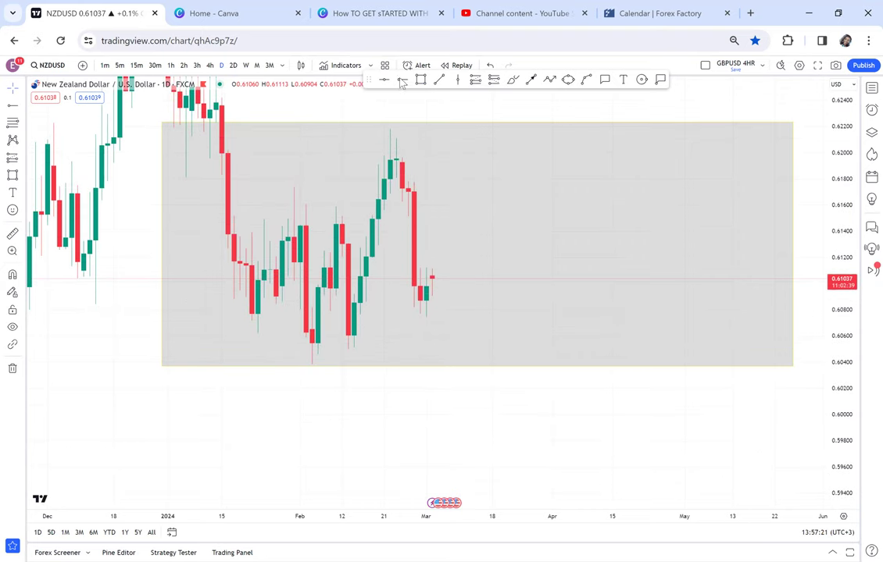
click(197, 188)
drag(276, 137, 303, 165)
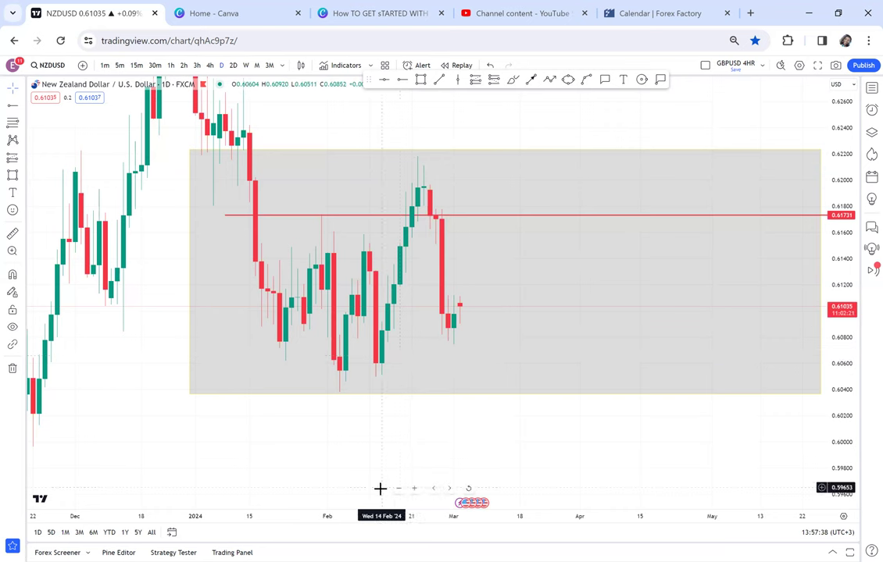
Draw a support rectangle across the October 2023 lows from 1 Sep '23 to 11 Apr '24, between about 0.58058 and 0.57618.
drag(399, 509, 368, 509)
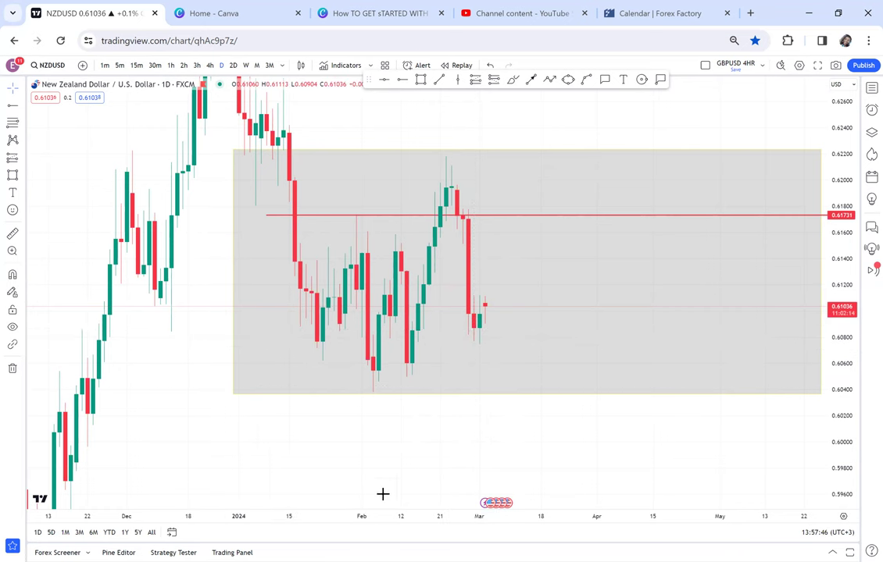
scroll(382, 494, down, 2)
scroll(470, 482, down, 2)
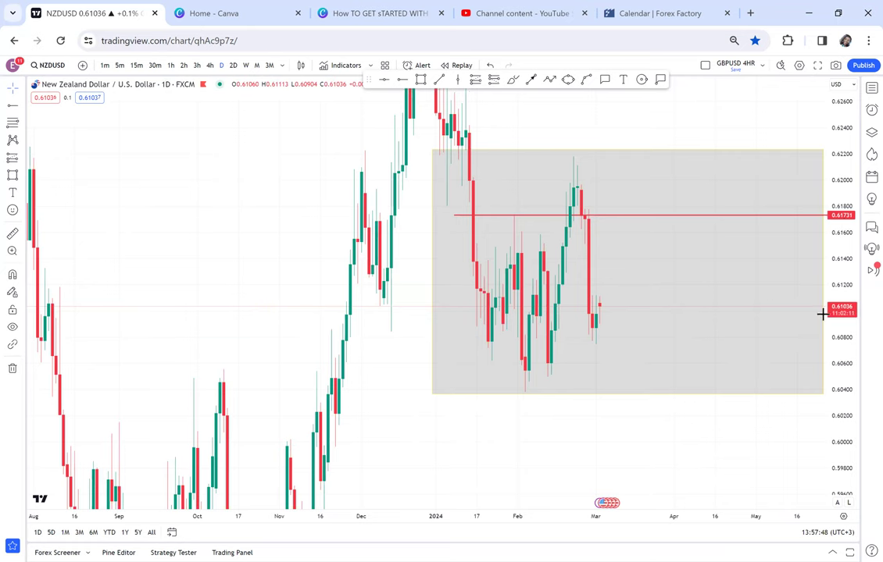
drag(842, 225, 825, 314)
drag(844, 246, 828, 368)
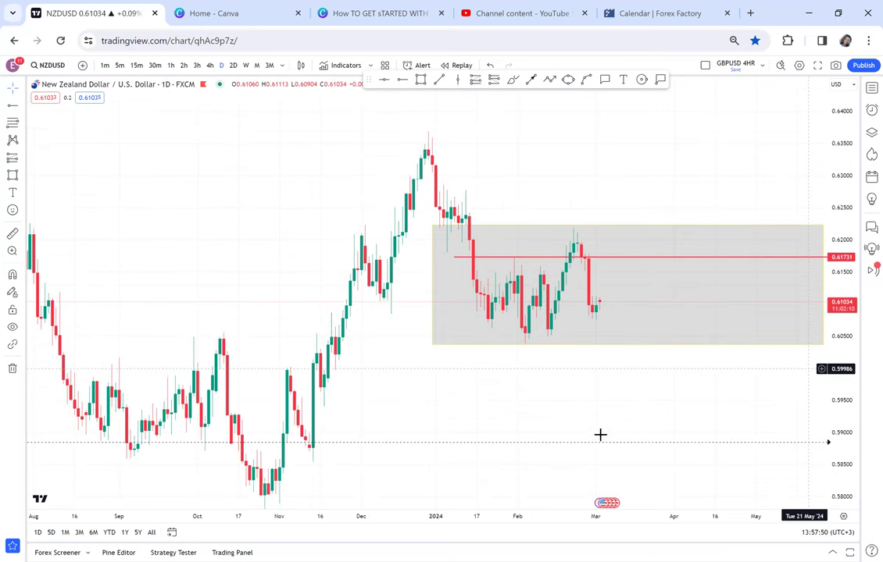
drag(591, 431, 614, 389)
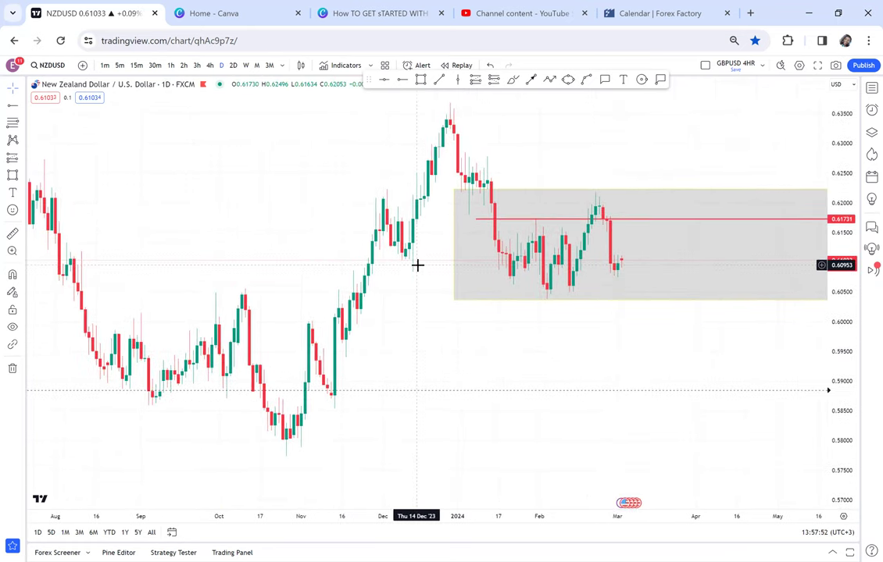
click(420, 79)
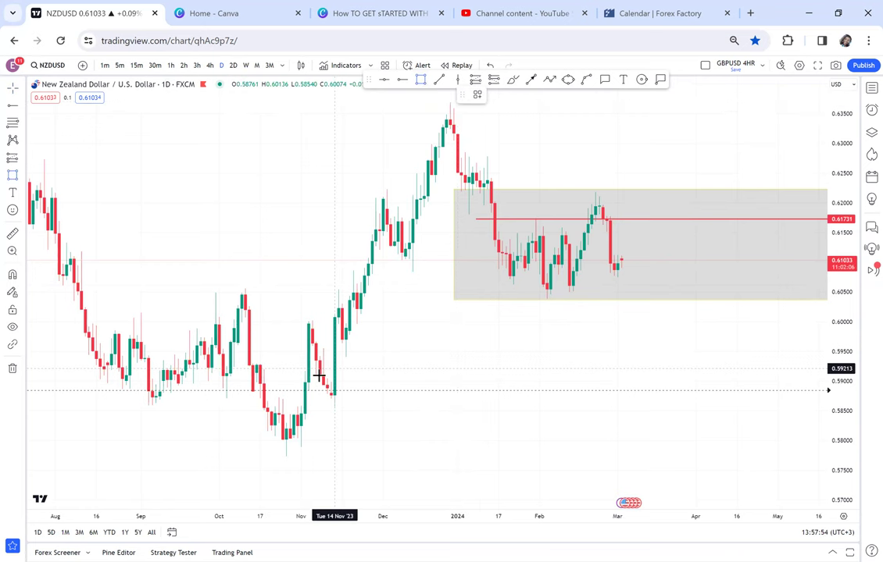
click(139, 437)
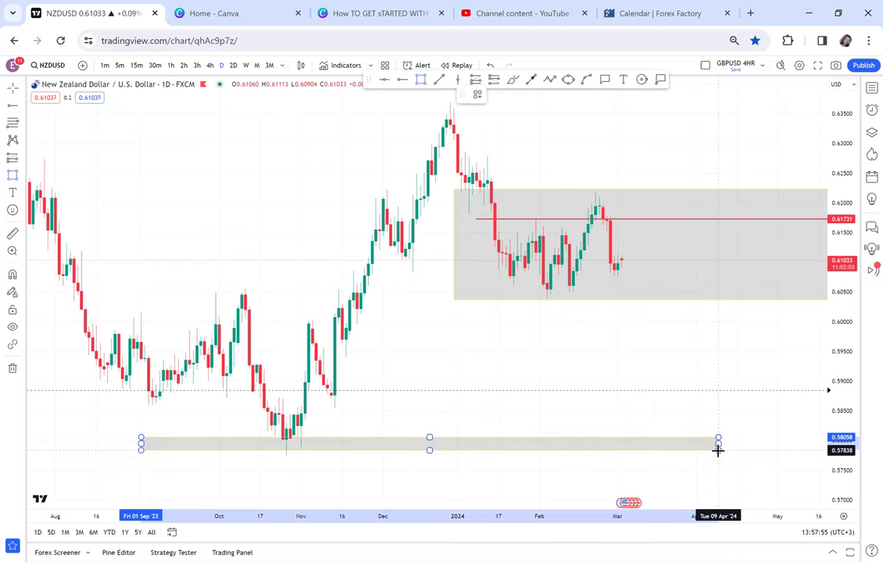
click(725, 463)
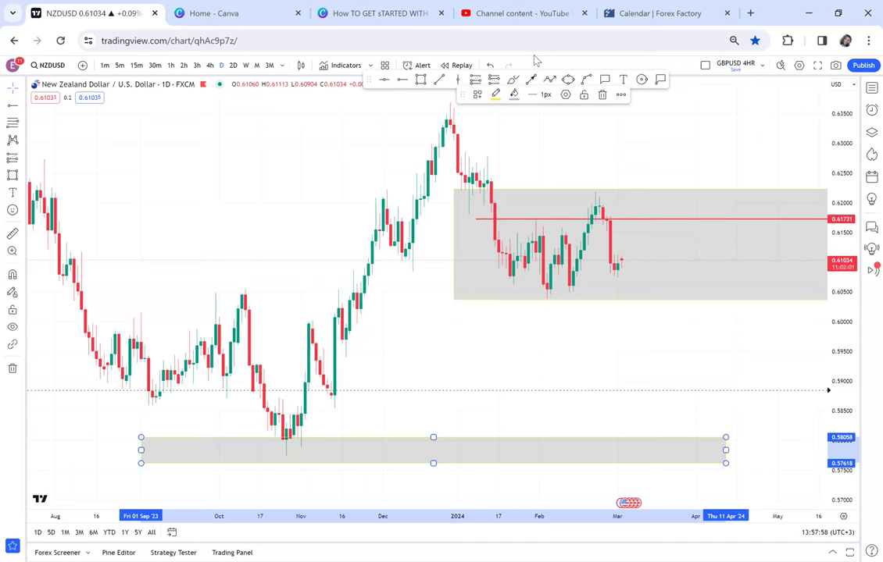
Trace the price swings with a path from the late-October 2023 low up to the December peak and down to about 0.6134 in January 2024.
click(549, 80)
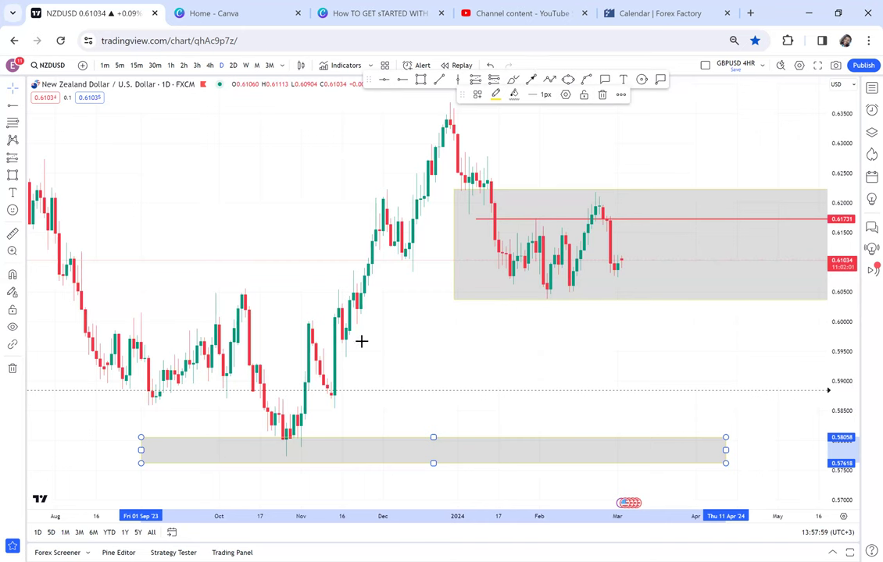
click(279, 435)
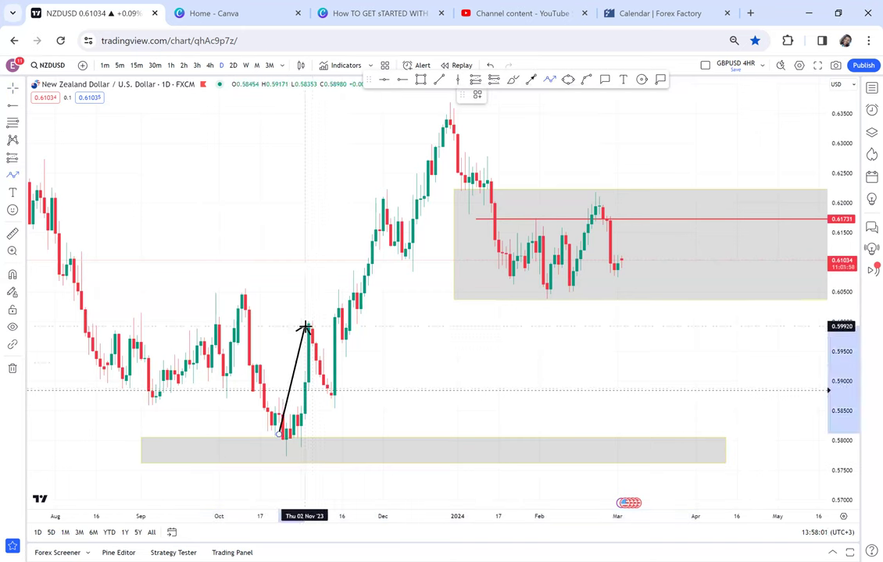
click(307, 327)
click(332, 397)
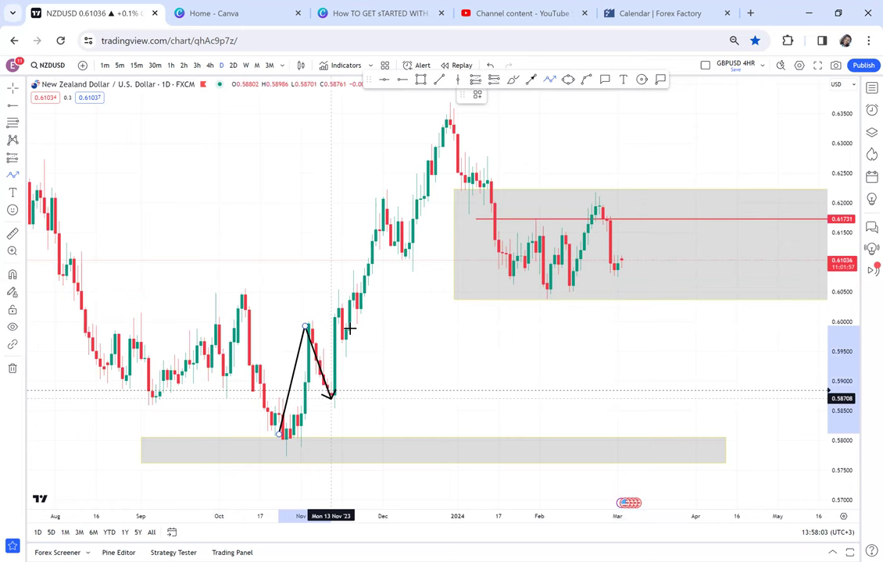
double_click(353, 289)
click(363, 311)
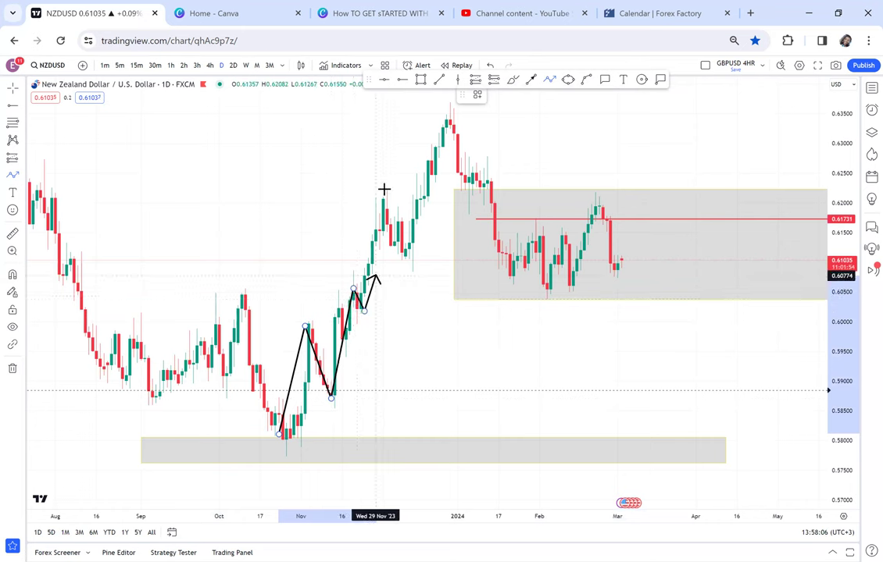
click(382, 187)
double_click(405, 252)
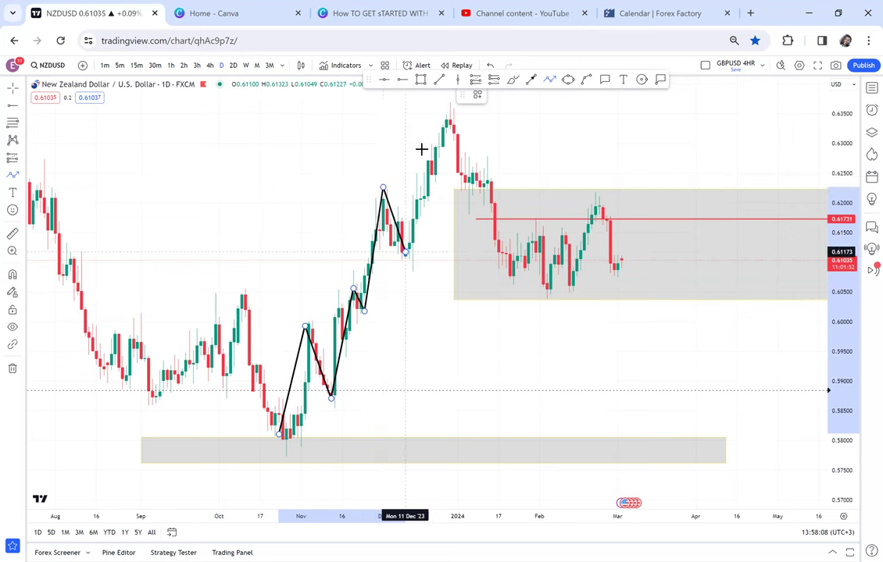
click(420, 149)
click(435, 181)
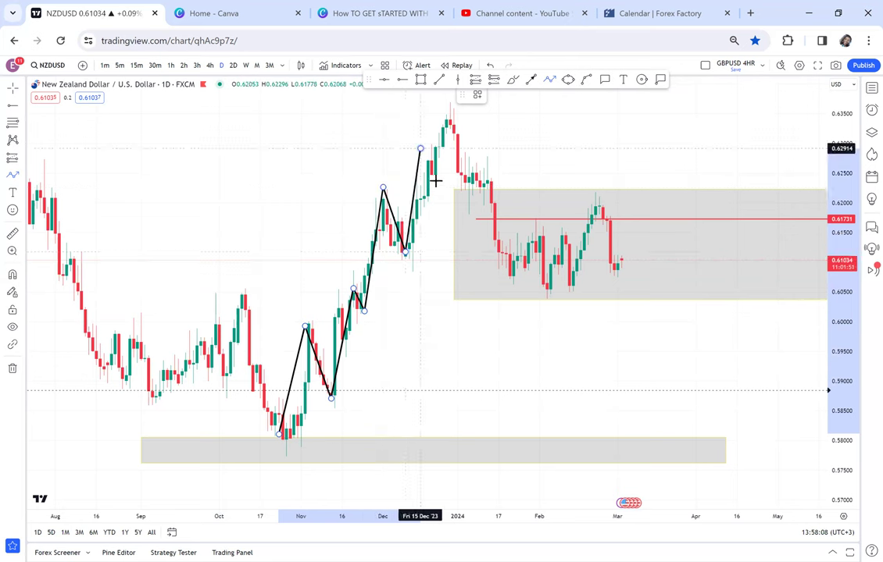
click(445, 114)
double_click(512, 281)
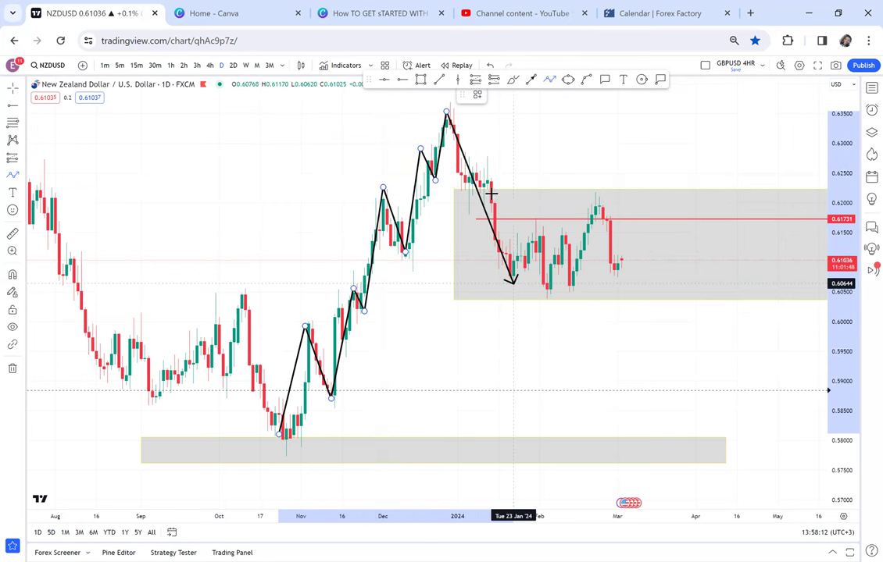
drag(512, 281, 506, 243)
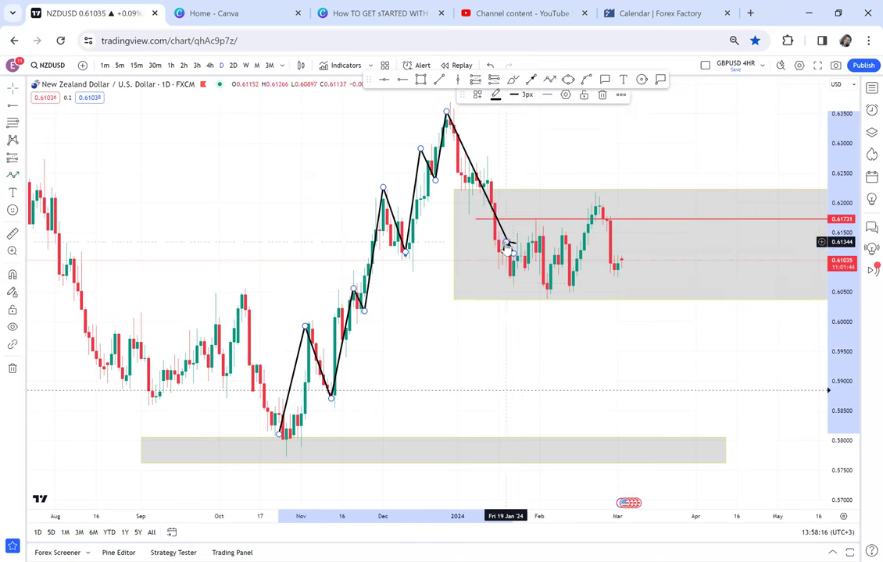
Delete the swing path and the large rectangle around the early-2024 price range.
key(Delete)
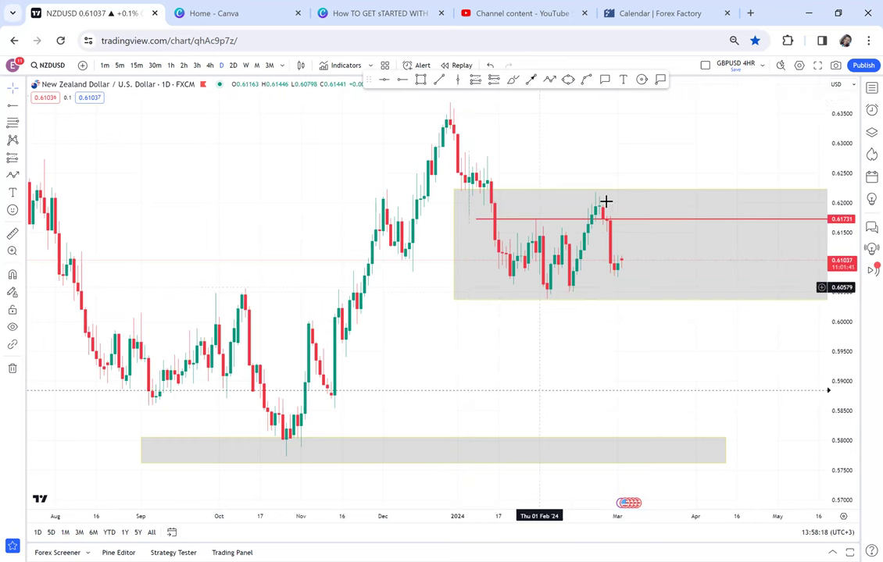
click(637, 189)
drag(636, 189, 656, 194)
key(Delete)
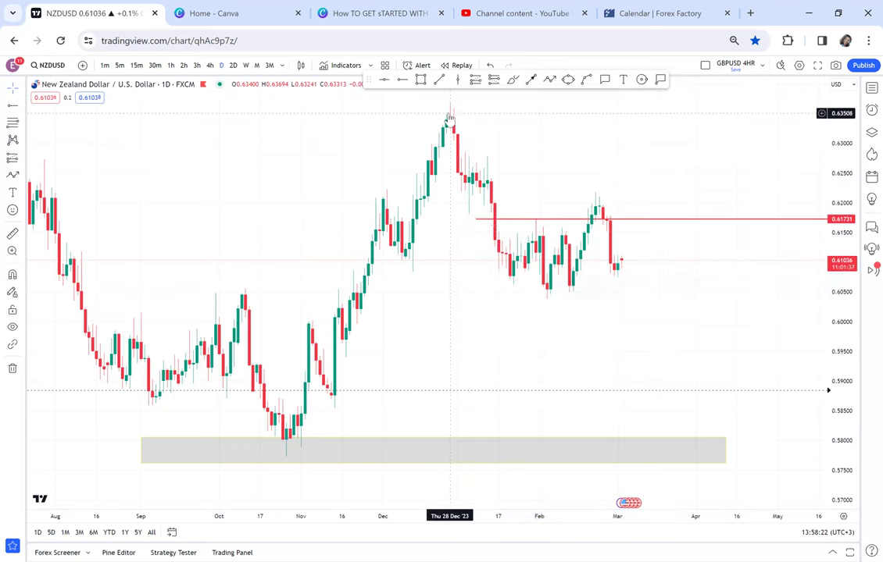
Draw a small rectangle over the two February 2024 lows, from 1 Feb to 23 Feb, between about 0.60569 and 0.60384.
drag(703, 299, 645, 289)
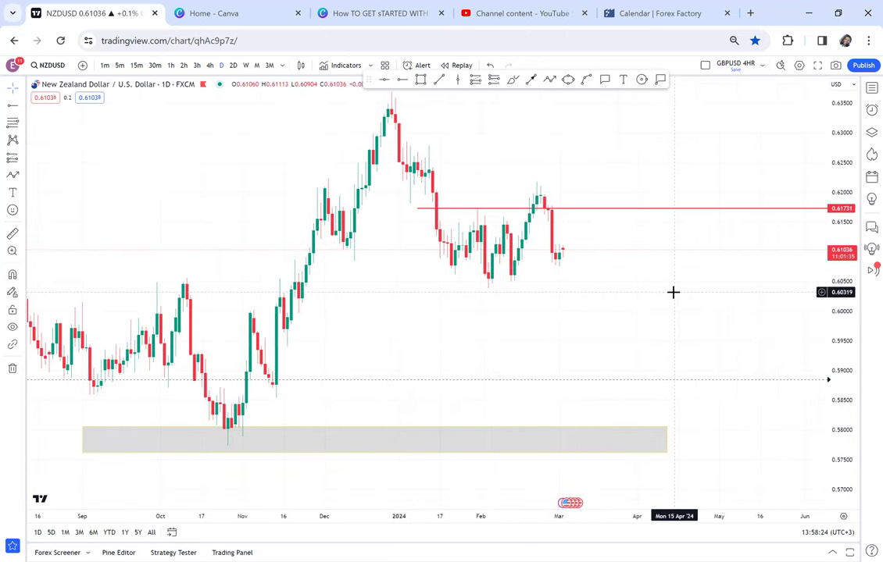
drag(841, 413, 839, 322)
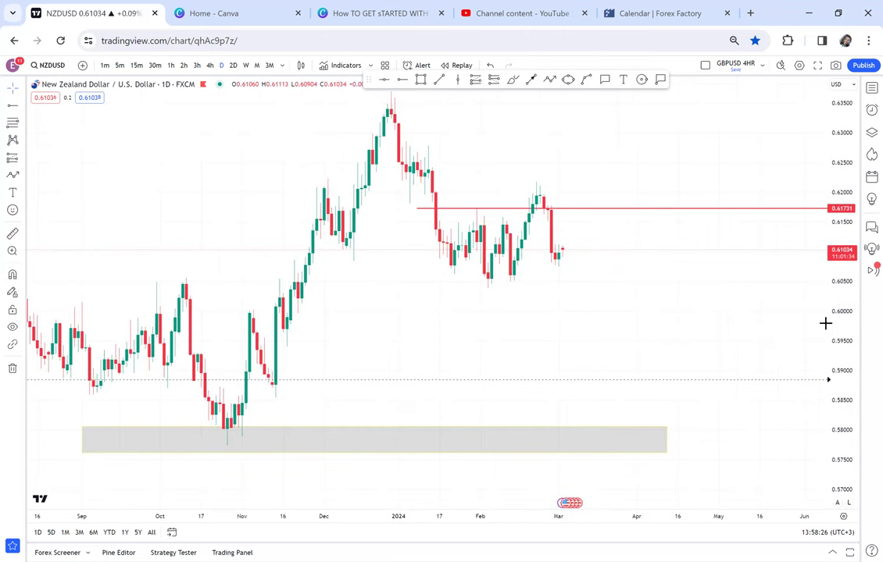
drag(744, 322, 694, 386)
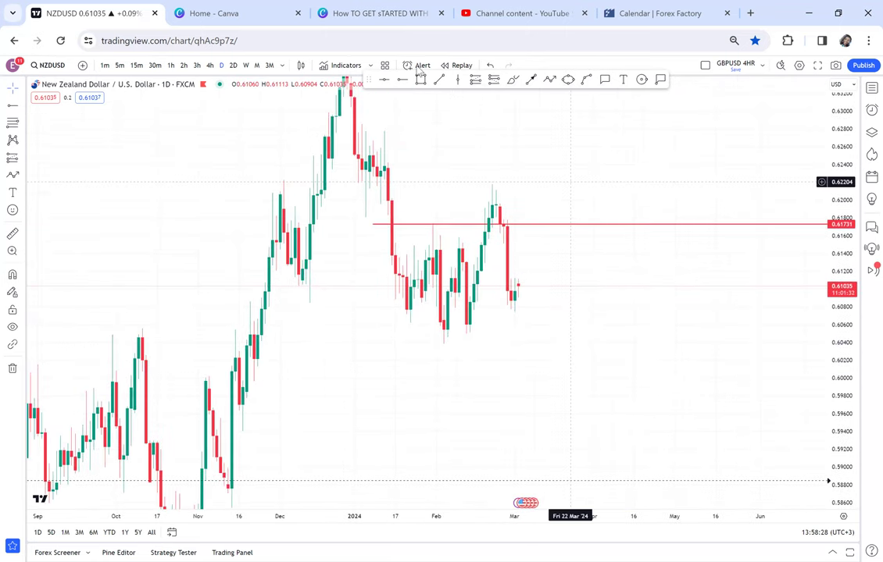
click(420, 79)
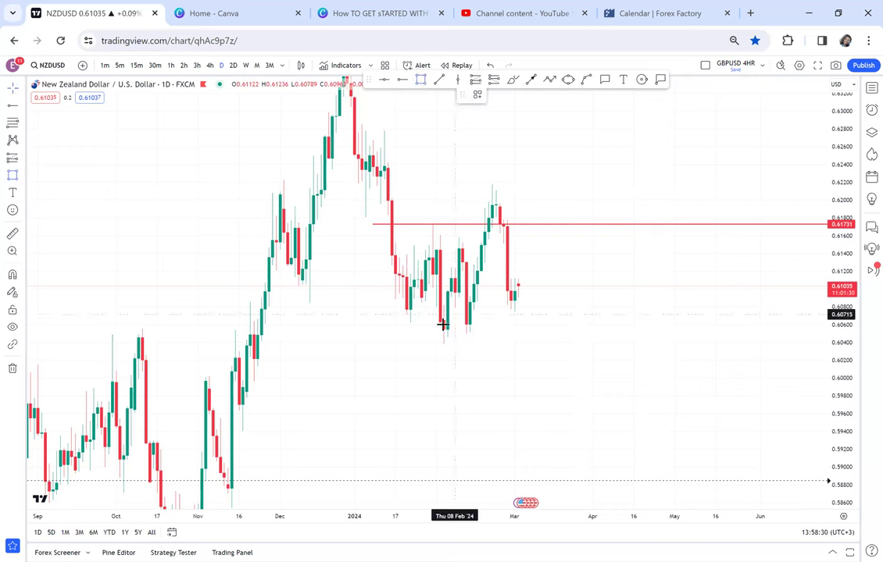
drag(438, 327, 495, 344)
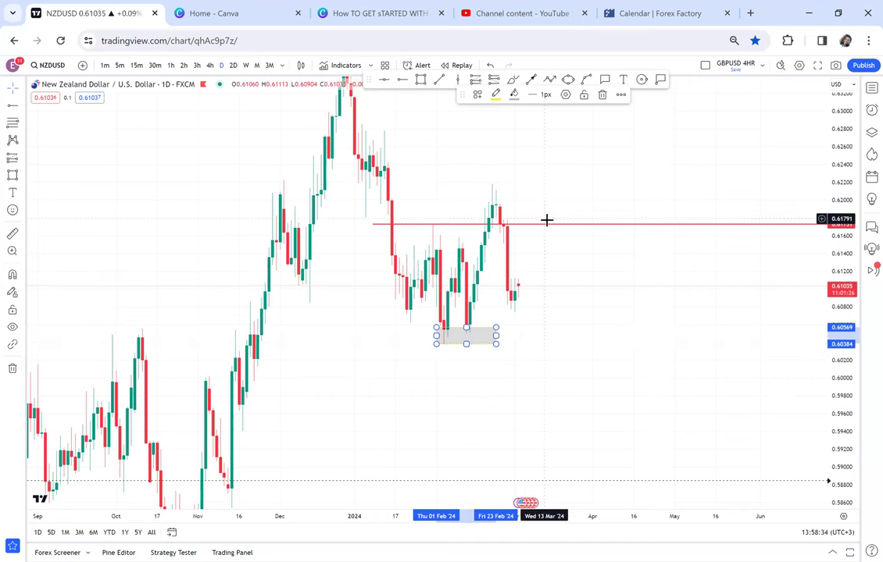
Move the red horizontal ray to 0.61606 and draw a rectangle beneath it from 26 Jan to 29 Feb '24, down to about 0.60379.
drag(549, 231, 463, 236)
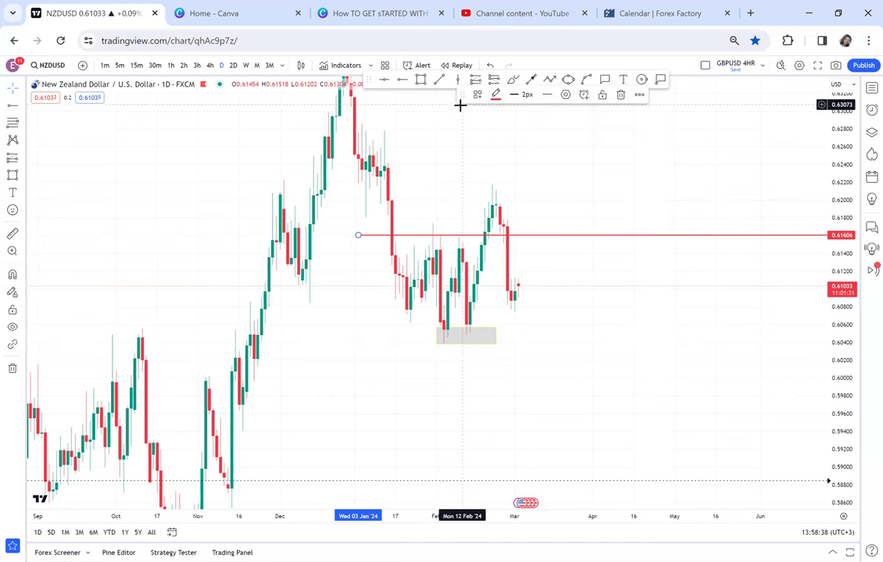
click(421, 80)
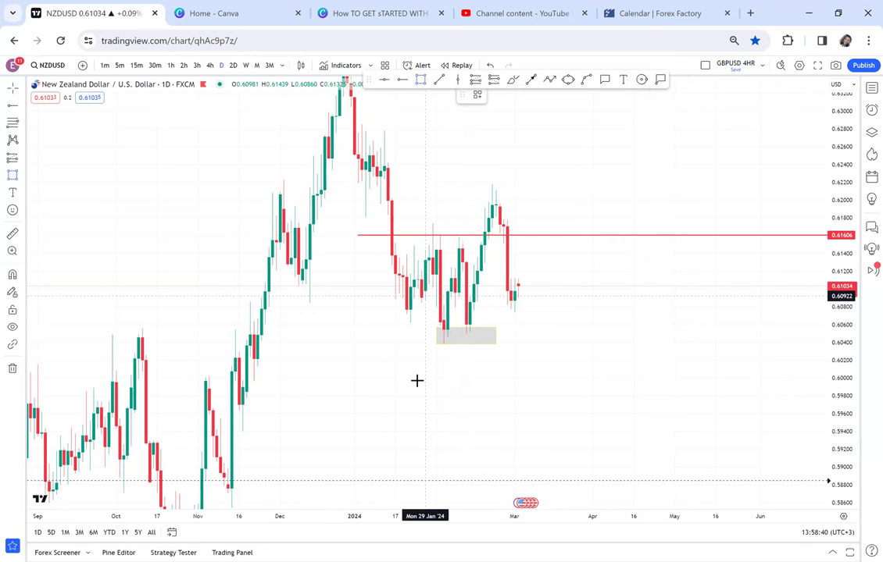
click(422, 345)
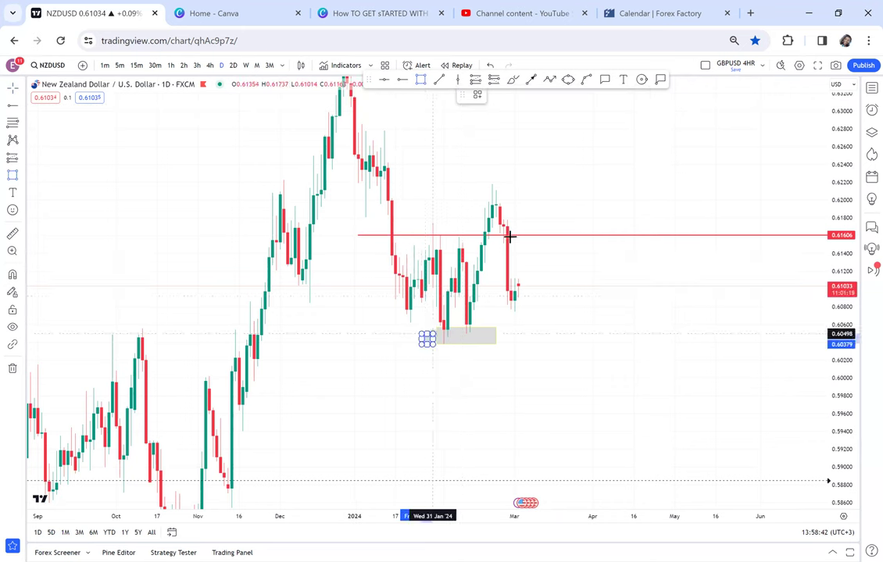
drag(509, 235, 421, 344)
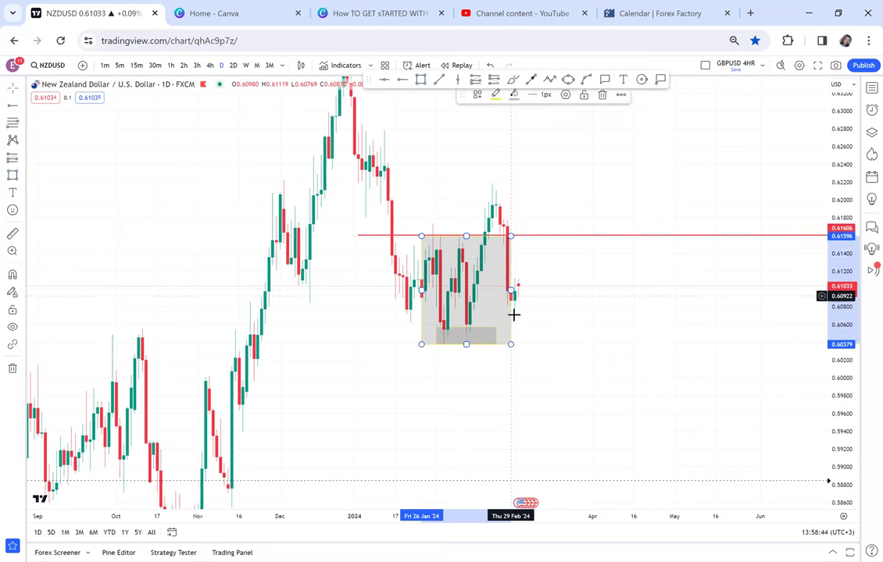
Move the large rectangle up onto the 0.61606 ray and draw a horizontal ray along its upper edge at 0.62802 from 11 Jan '24.
drag(511, 317, 514, 210)
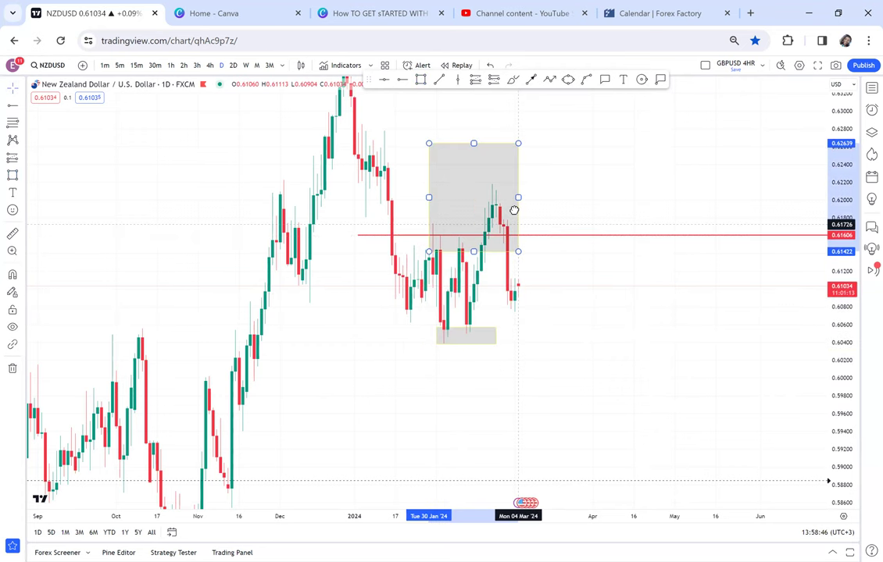
drag(493, 115, 478, 156)
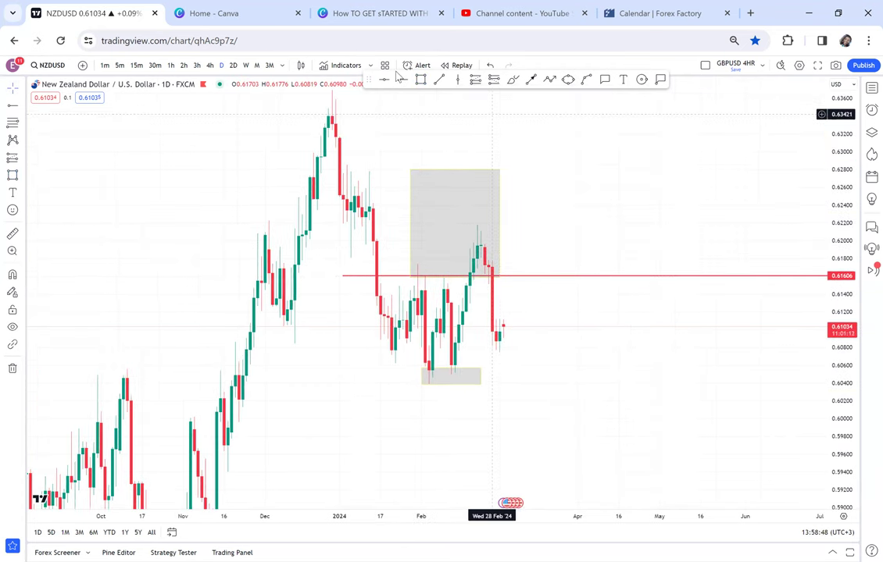
click(364, 170)
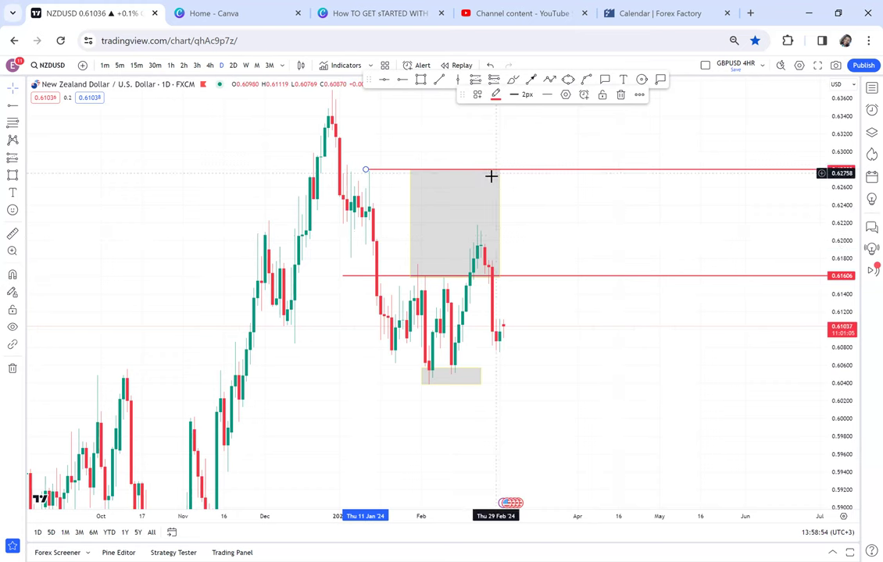
Measure the price distance from the 28 Feb '24 candle at about 0.6107 up to the upper red ray, and clear the measurement.
click(14, 234)
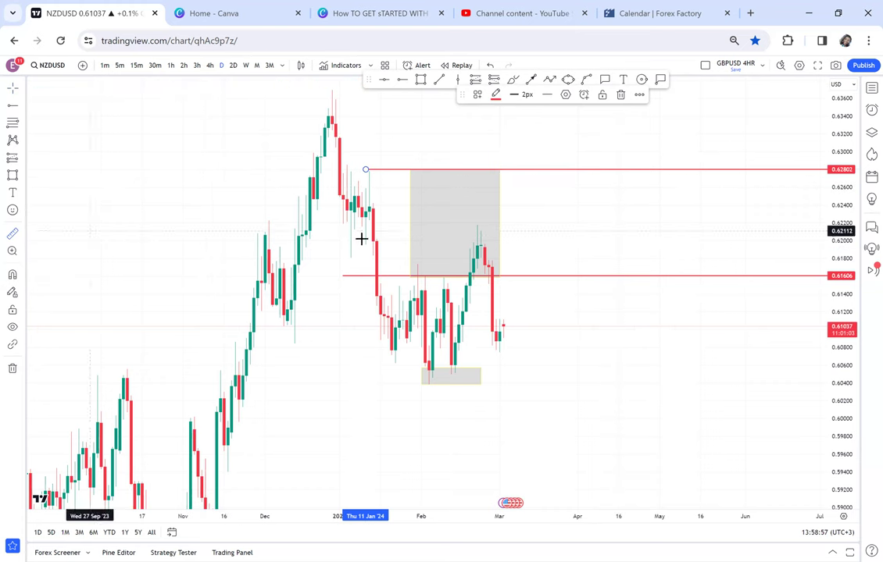
click(492, 323)
drag(617, 183, 486, 343)
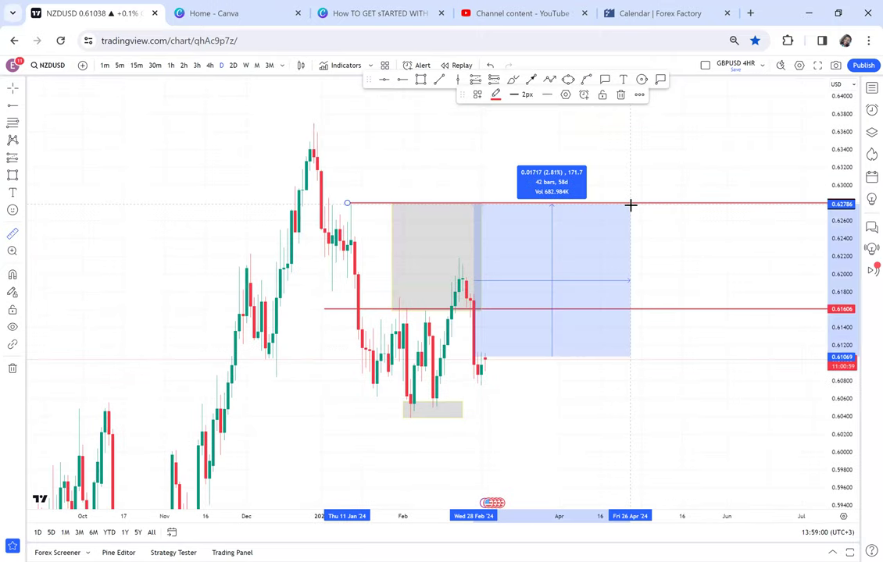
click(662, 229)
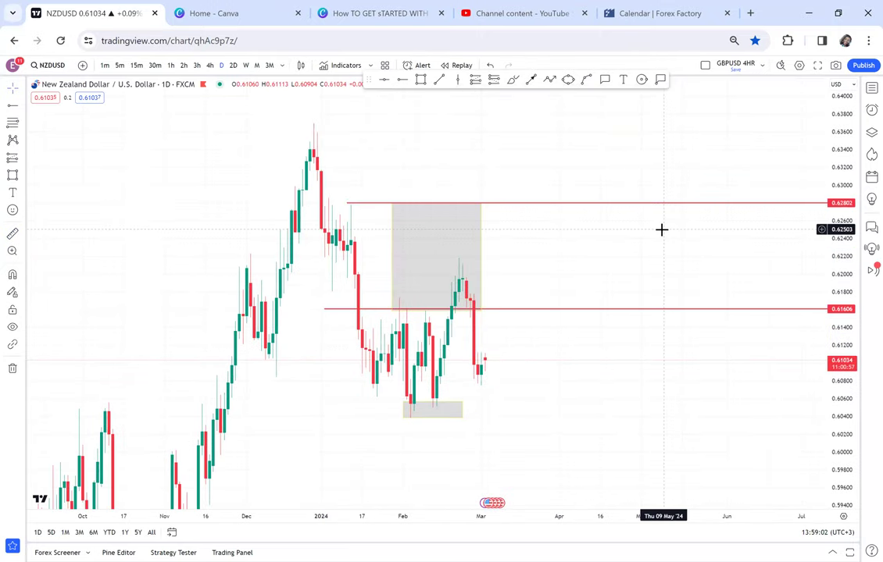
drag(661, 229, 692, 200)
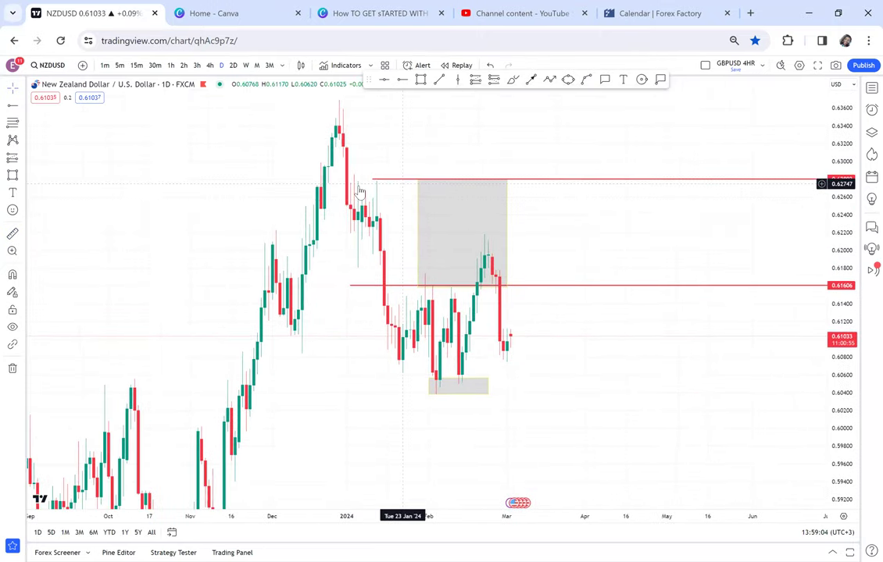
Switch the NZDUSD chart to the 4-hour timeframe.
click(210, 67)
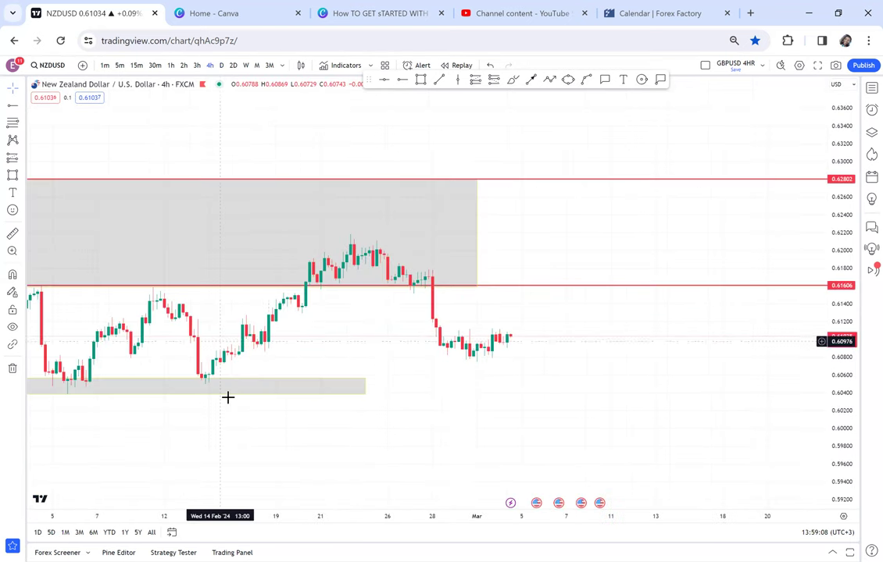
scroll(553, 491, down, 2)
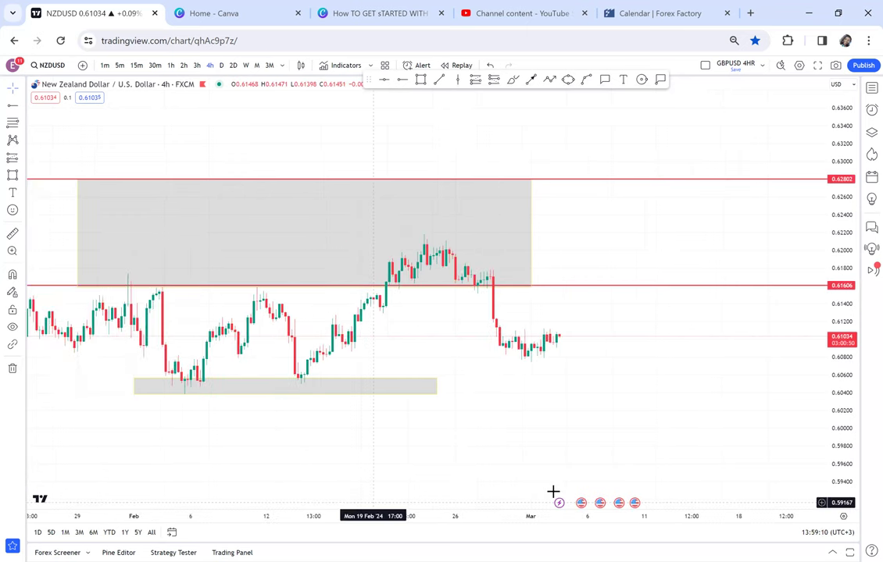
scroll(531, 488, down, 3)
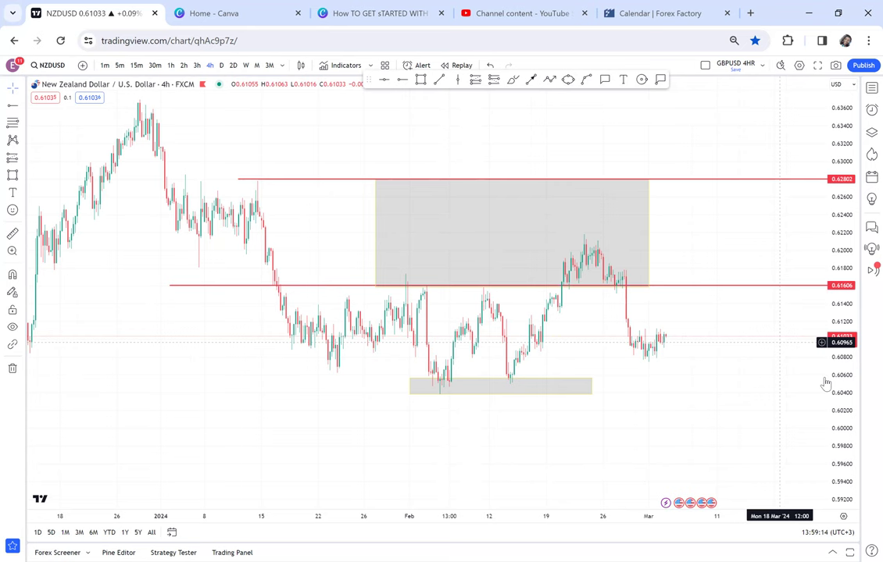
scroll(547, 487, up, 2)
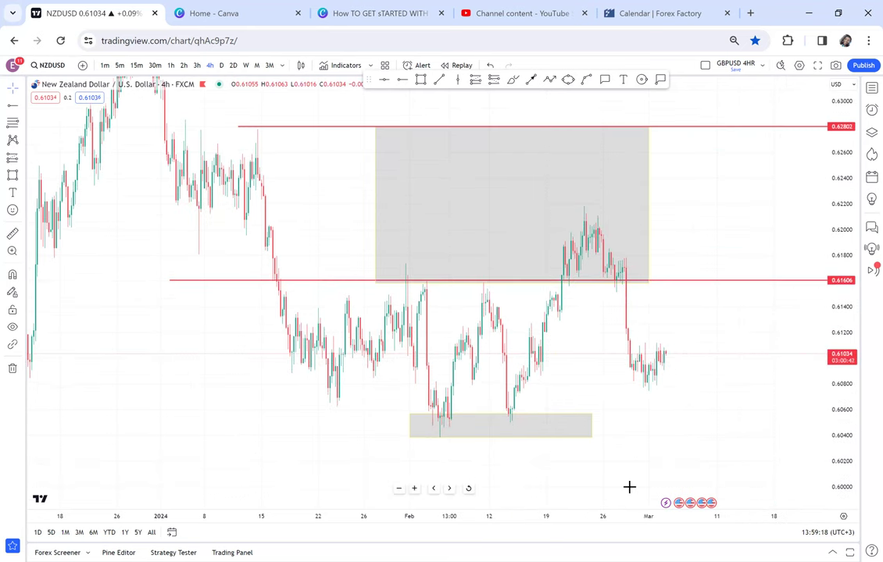
scroll(632, 488, down, 5)
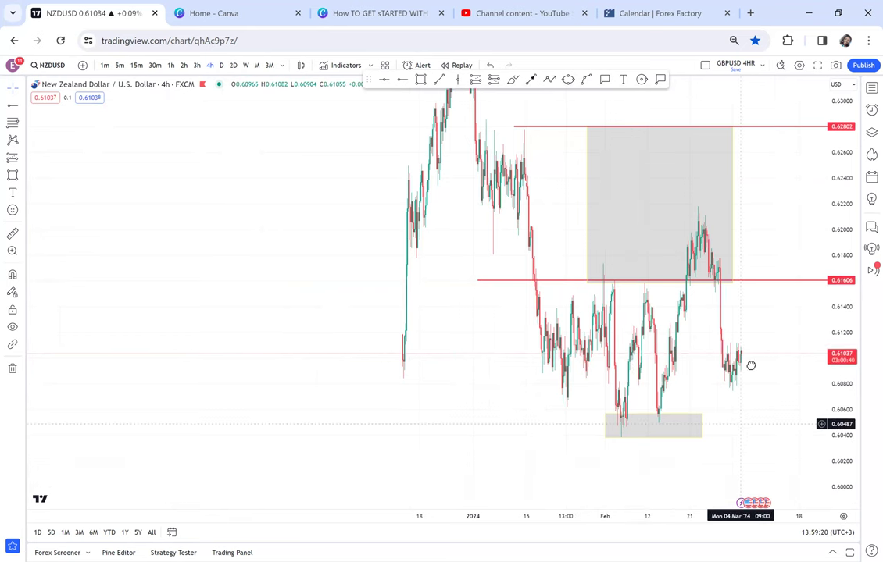
drag(740, 422, 749, 357)
drag(831, 273, 832, 285)
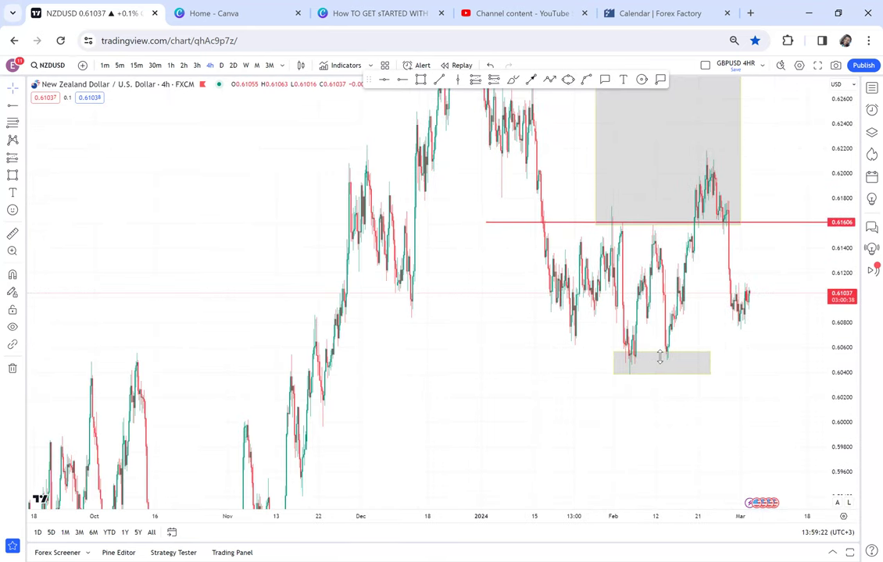
Stretch the small support rectangle back to 22 Nov '23 and fit its height between 0.60473 and 0.60360.
click(620, 347)
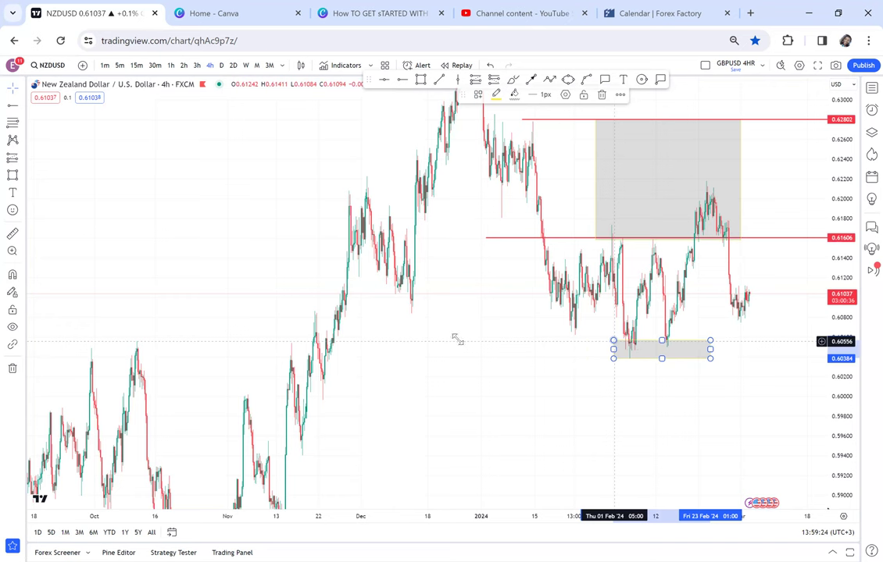
drag(434, 349, 319, 350)
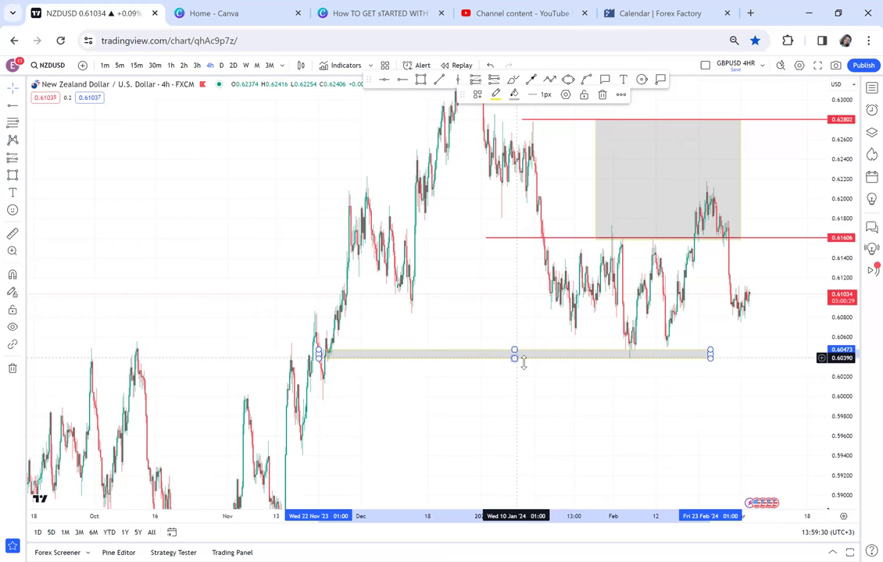
drag(524, 364, 523, 366)
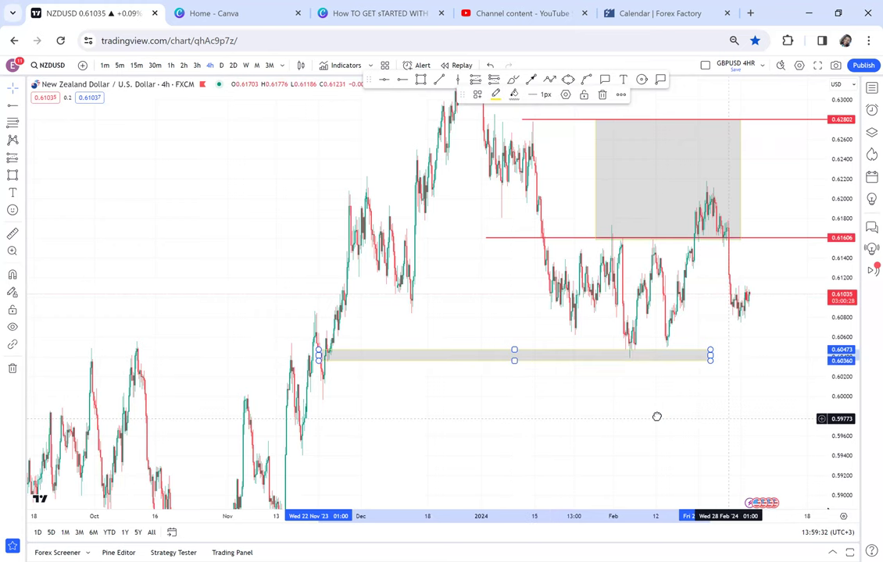
Refit the support rectangle to the November 2023 candles, starting at 23 Nov '23 09:00 and spanning 0.60441 to 0.60346.
drag(727, 418, 671, 417)
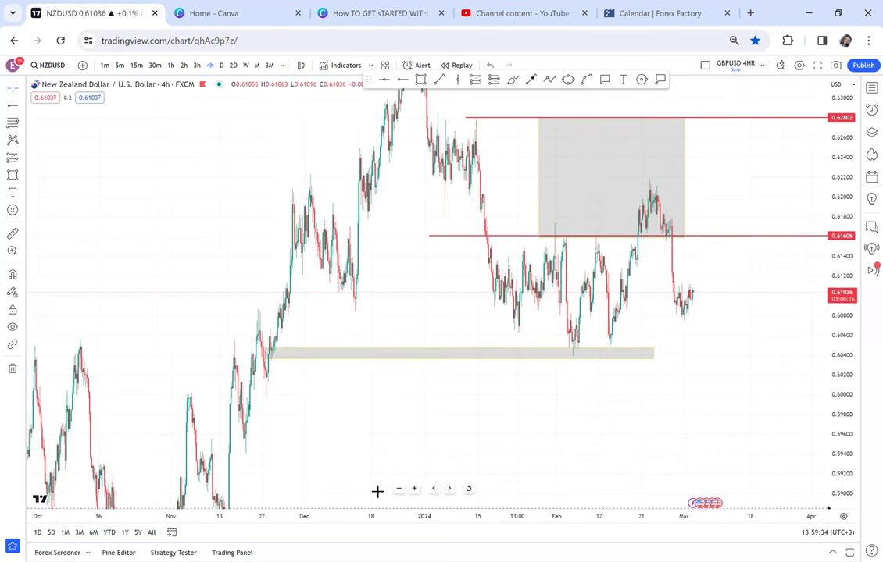
scroll(272, 396, up, 3)
scroll(133, 321, left, 10)
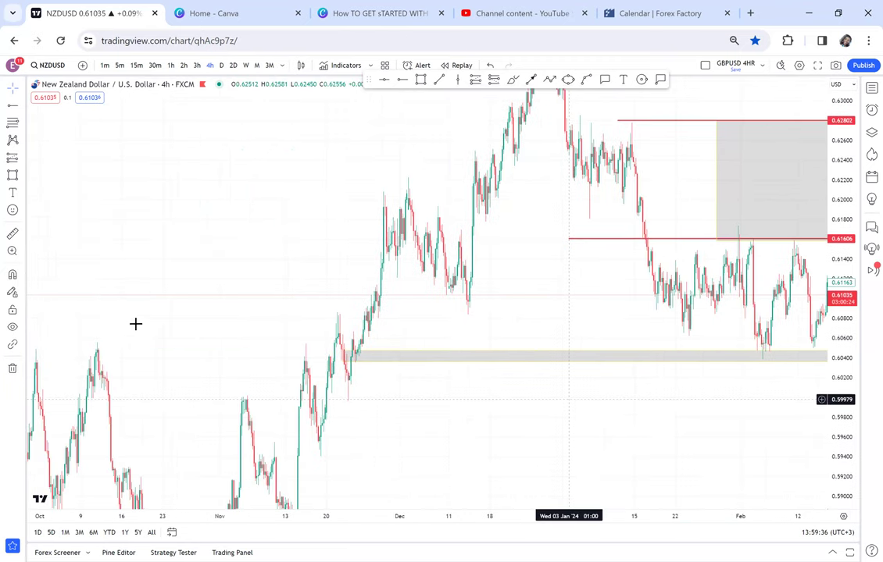
click(13, 253)
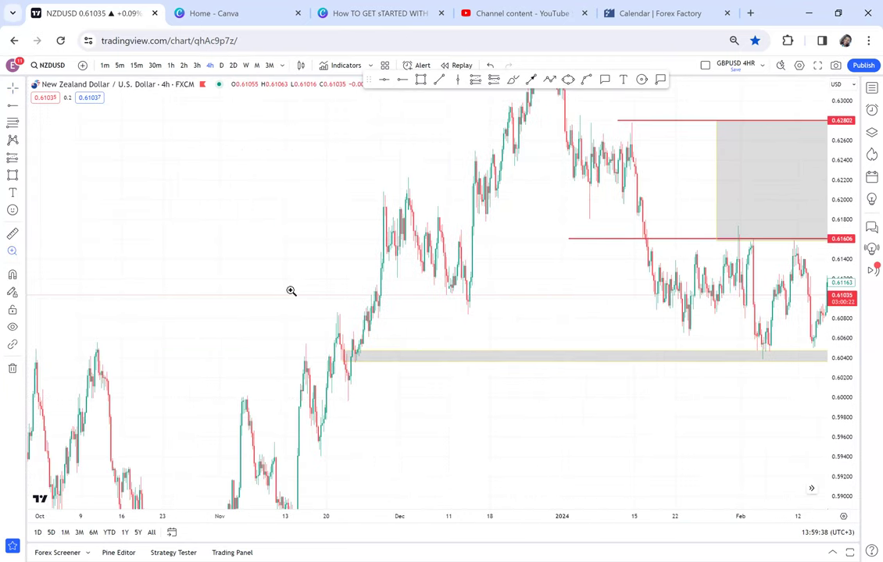
drag(291, 290, 382, 383)
click(383, 384)
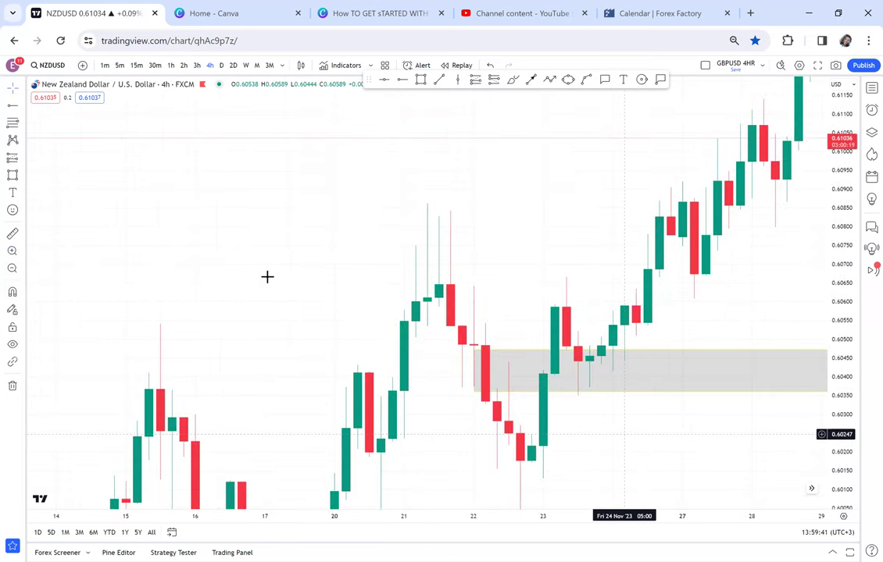
drag(501, 325, 267, 277)
drag(310, 315, 332, 350)
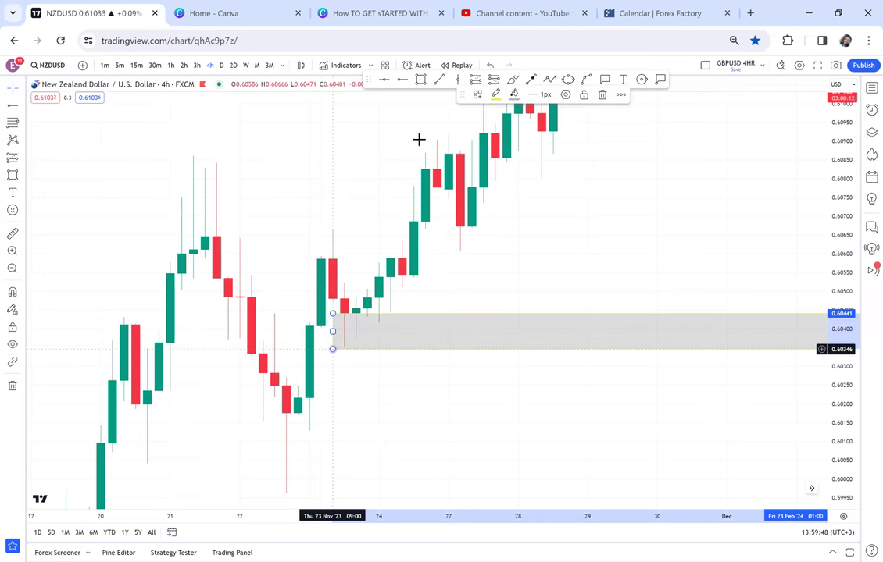
Draw an ellipse around the lows at the start of the support rectangle, from 23 Nov '23 to 24 Nov '23 01:00.
click(568, 79)
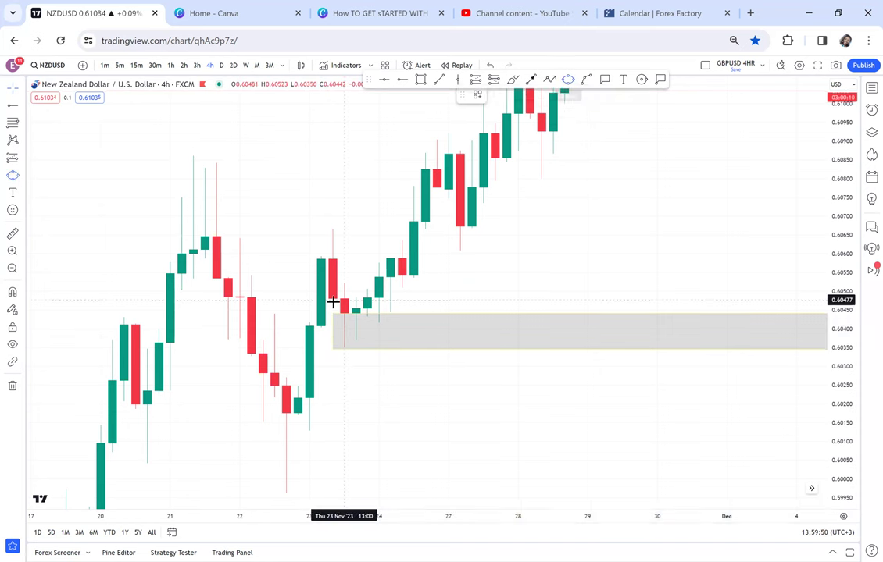
click(320, 322)
click(379, 337)
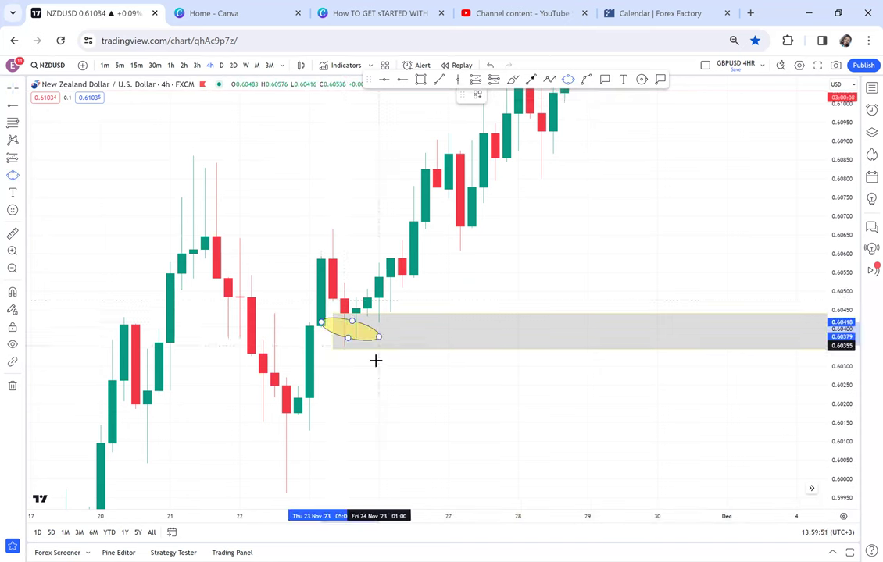
click(376, 361)
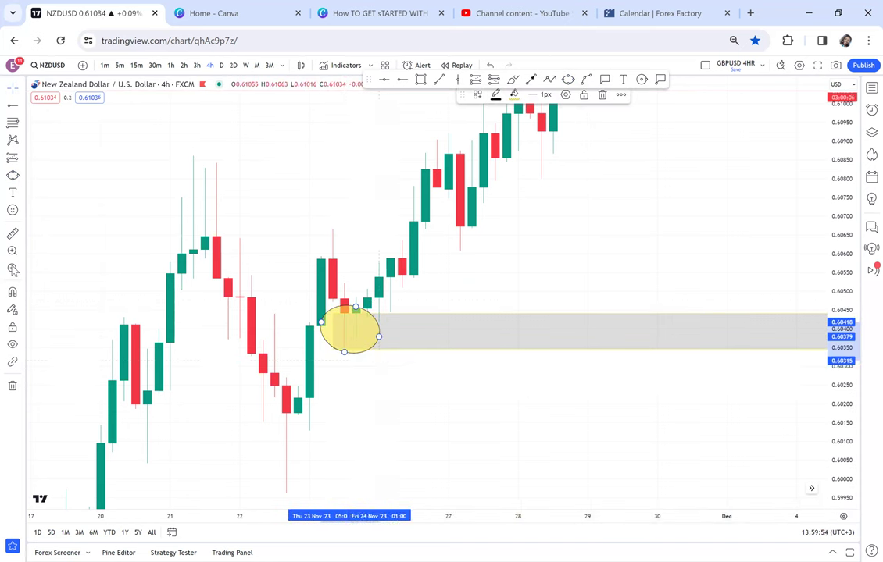
Draw a second ellipse around the early-February 2024 low touching the support rectangle, from 2 Feb to 6 Feb '24.
scroll(438, 334, down, 10)
drag(680, 347, 362, 343)
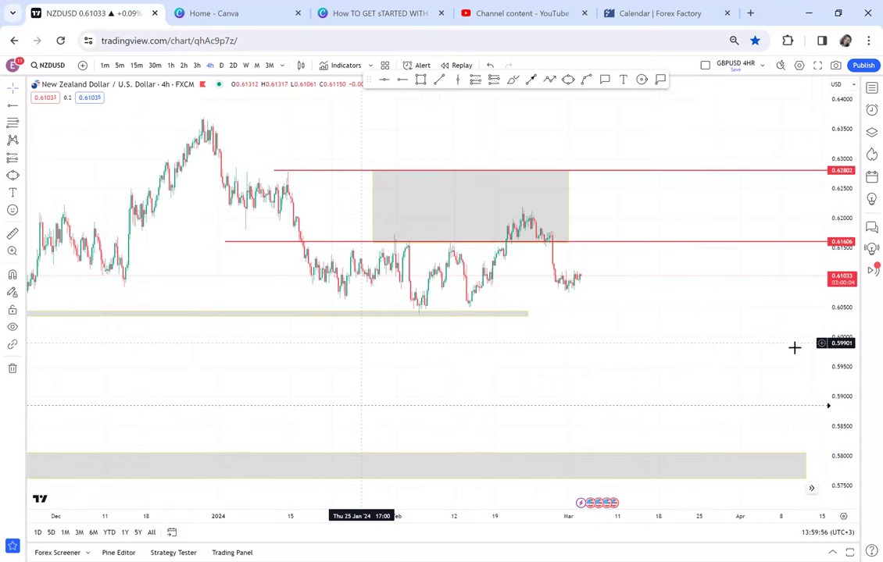
drag(833, 429, 804, 286)
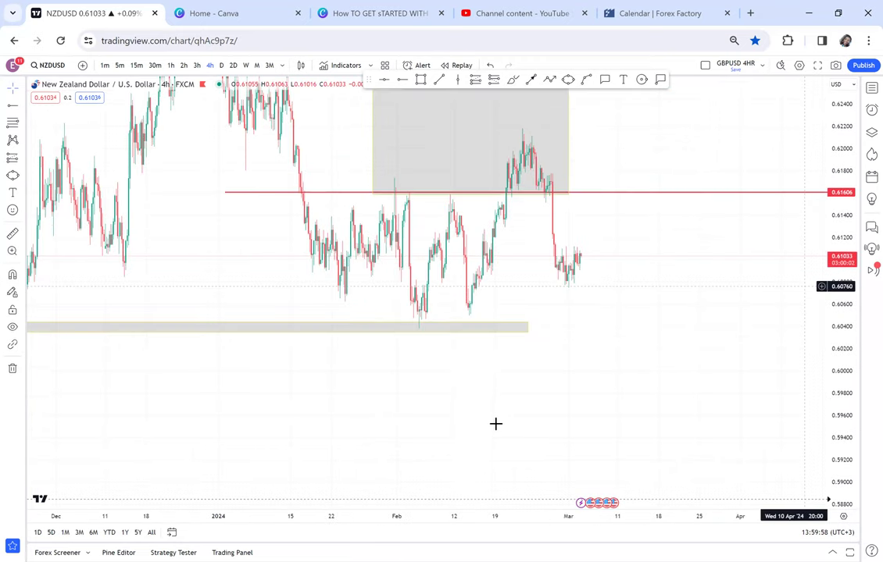
drag(500, 423, 654, 425)
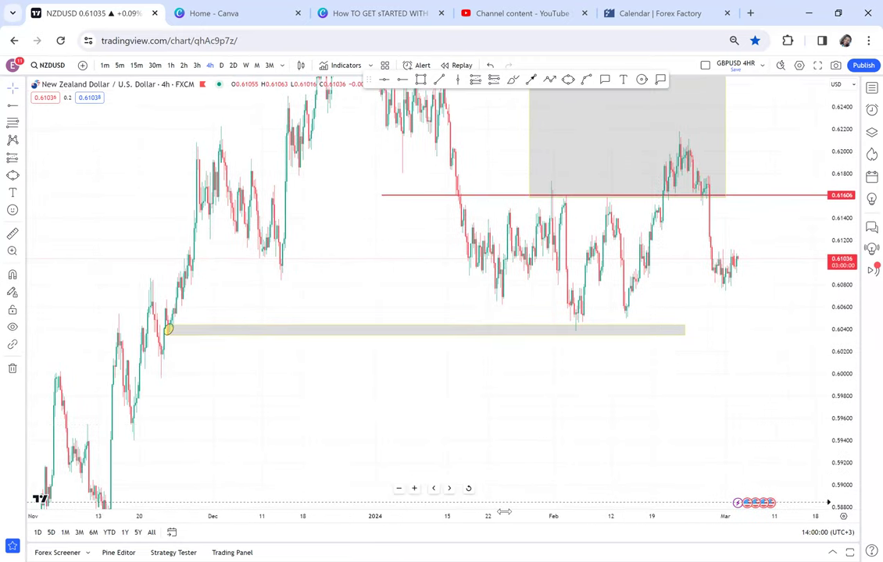
scroll(305, 457, up, 3)
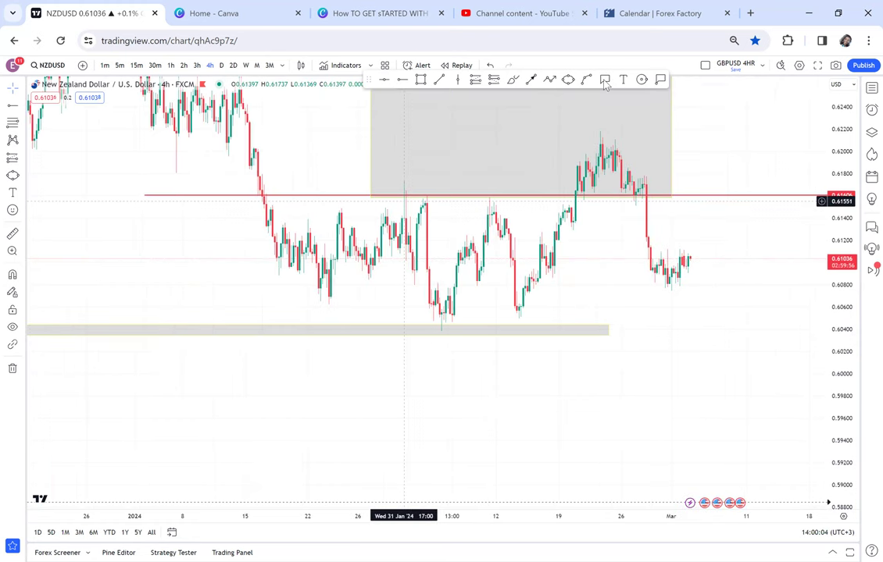
click(571, 81)
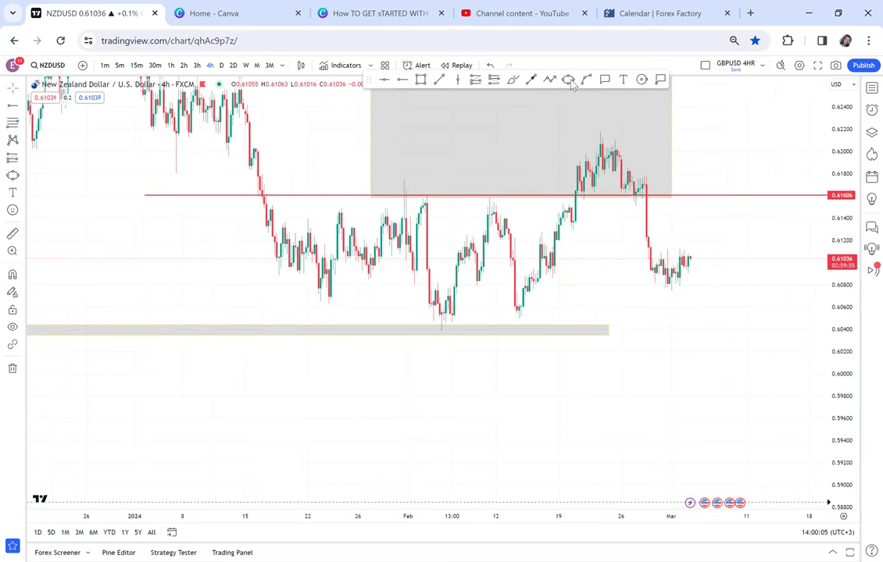
click(423, 327)
click(457, 334)
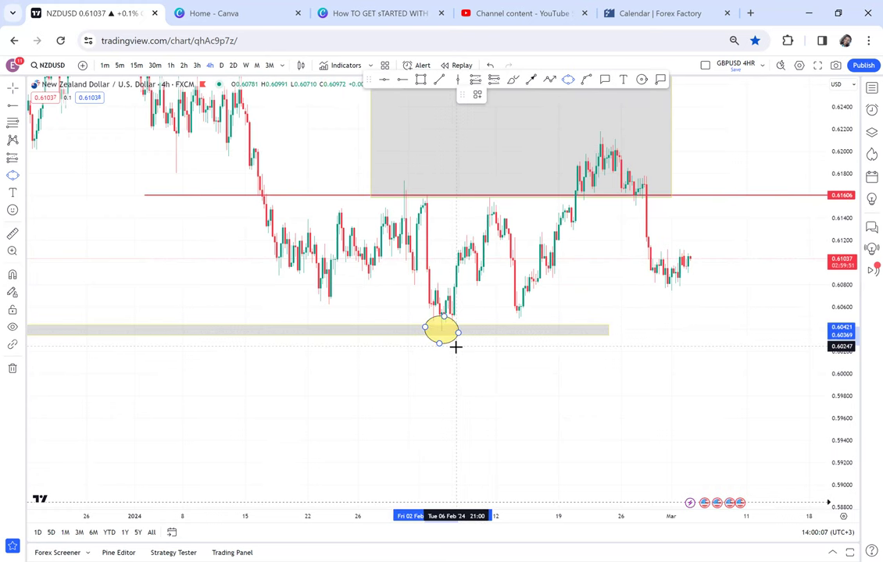
click(456, 346)
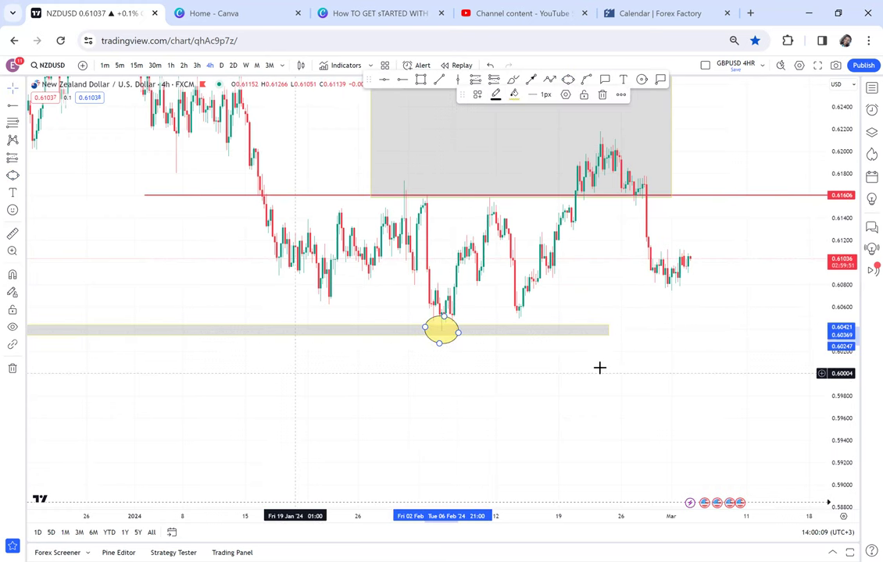
Move the upper red horizontal ray to the late-December 2023 peak at 0.63690, starting at 16 Nov '23 01:00.
drag(297, 372, 555, 385)
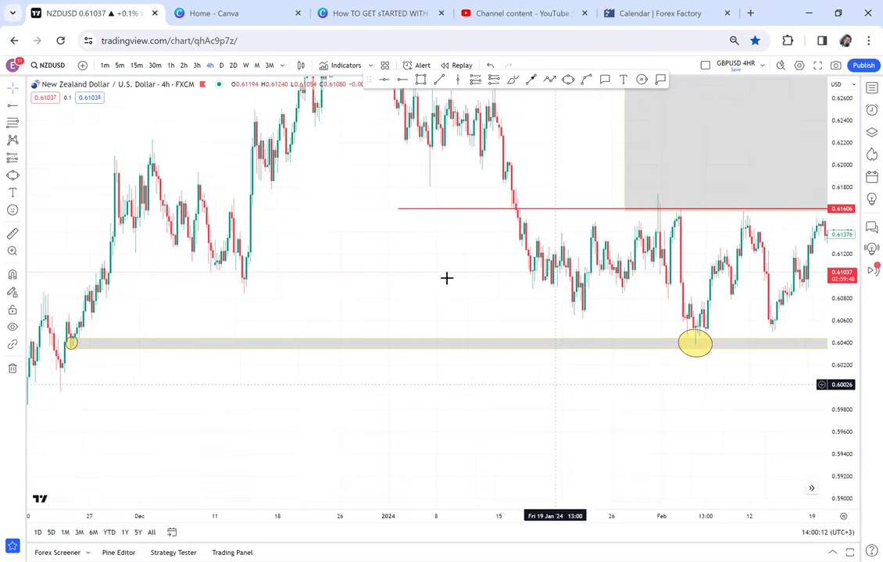
drag(452, 324, 438, 372)
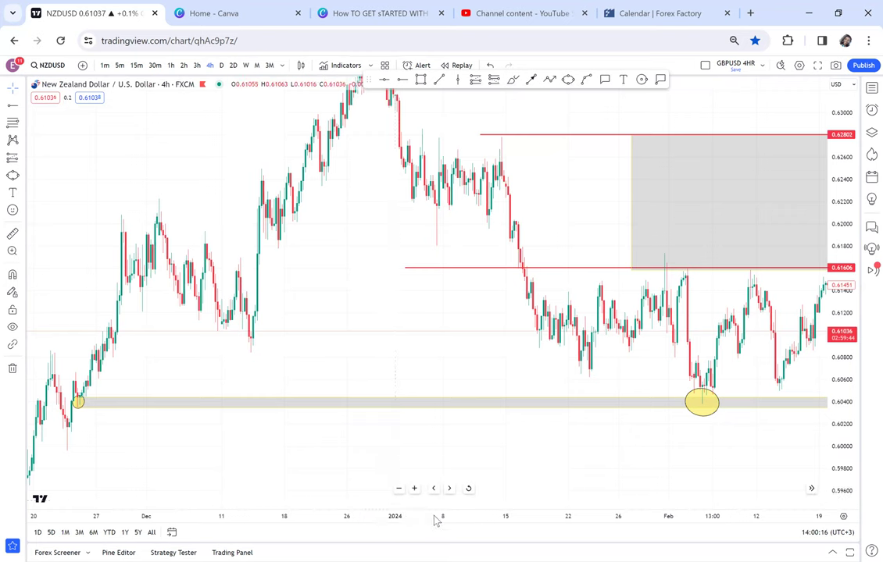
scroll(446, 365, down, 1)
drag(452, 309, 404, 372)
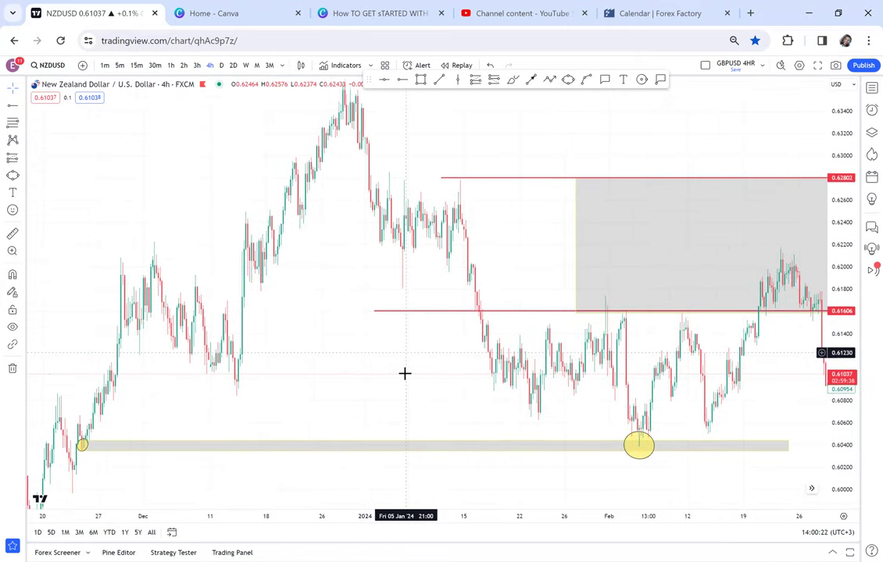
drag(442, 199, 120, 105)
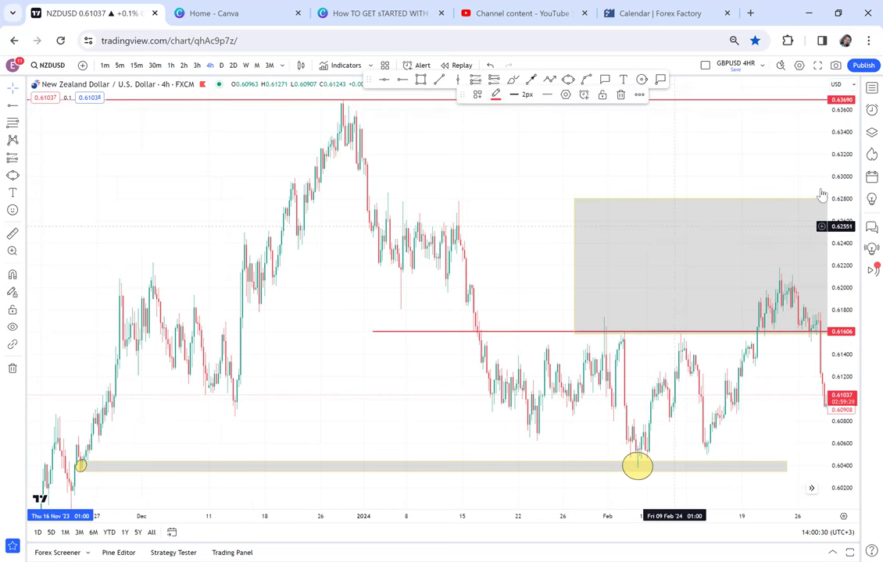
Measure the range from the support rectangle's lower edge to the 0.63690 ray and draw a horizontal line at its midpoint, 0.62014.
drag(837, 184, 836, 229)
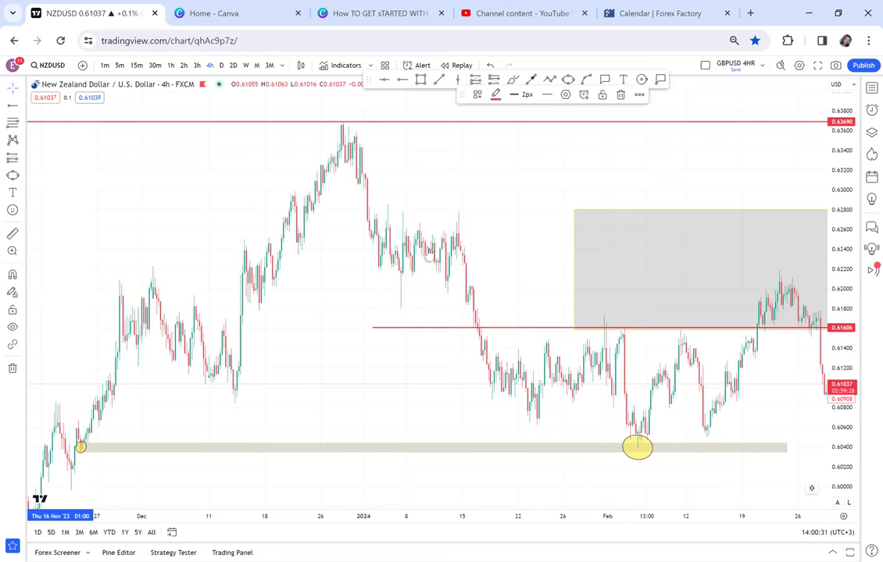
click(12, 233)
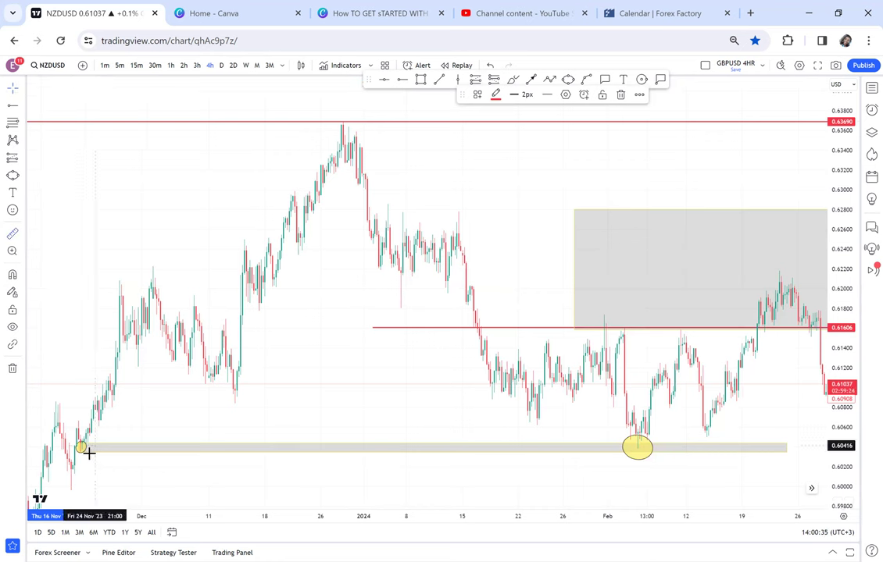
drag(89, 449, 426, 280)
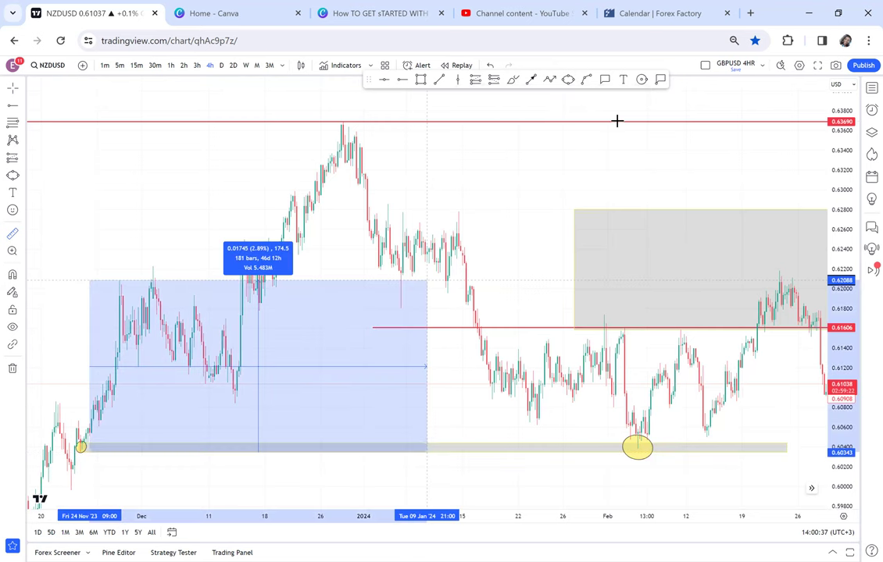
drag(617, 121, 620, 123)
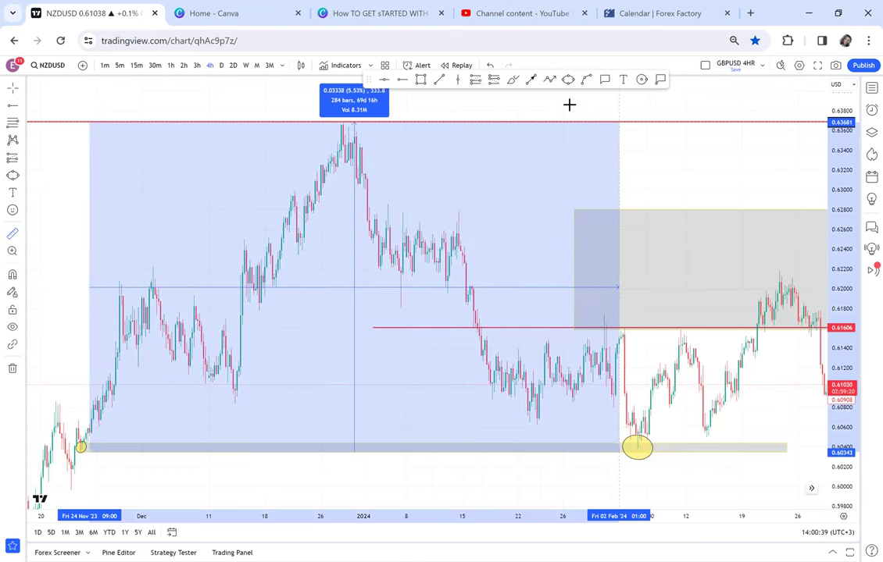
click(385, 81)
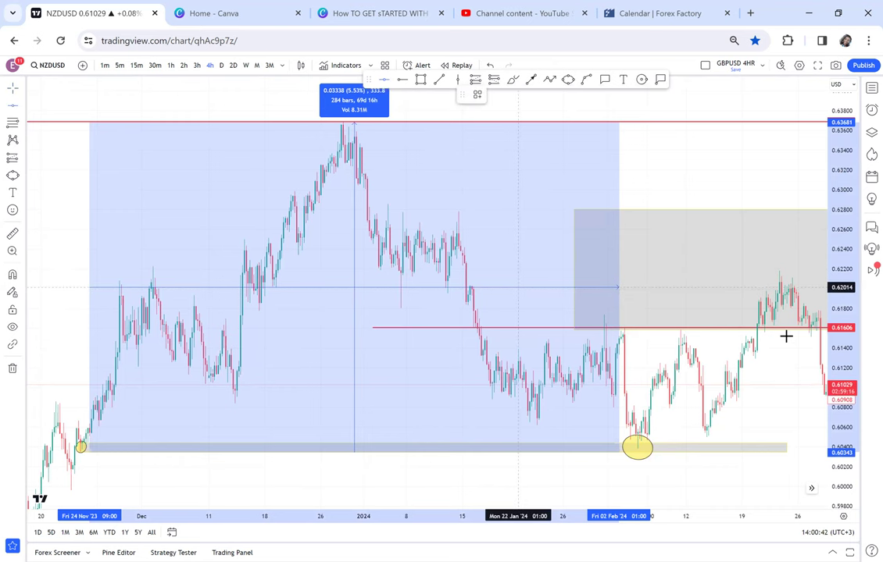
click(765, 287)
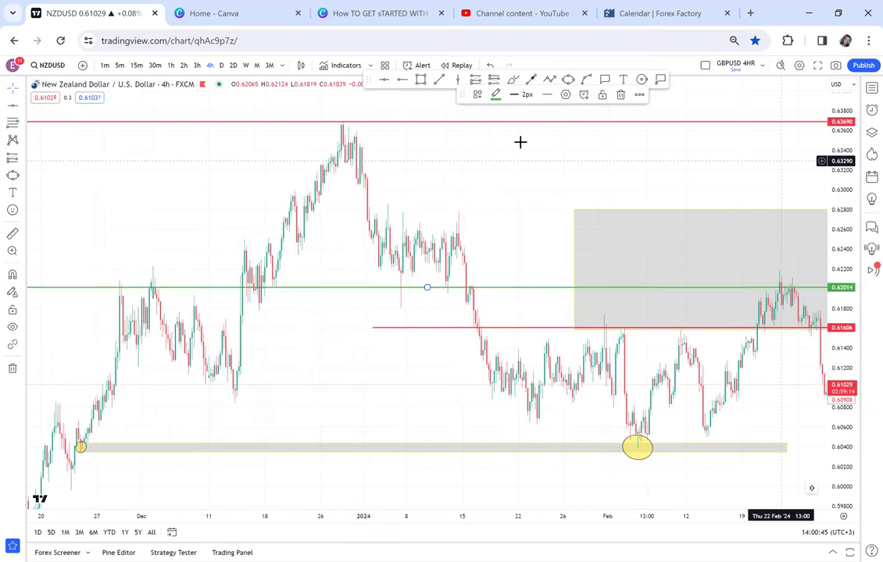
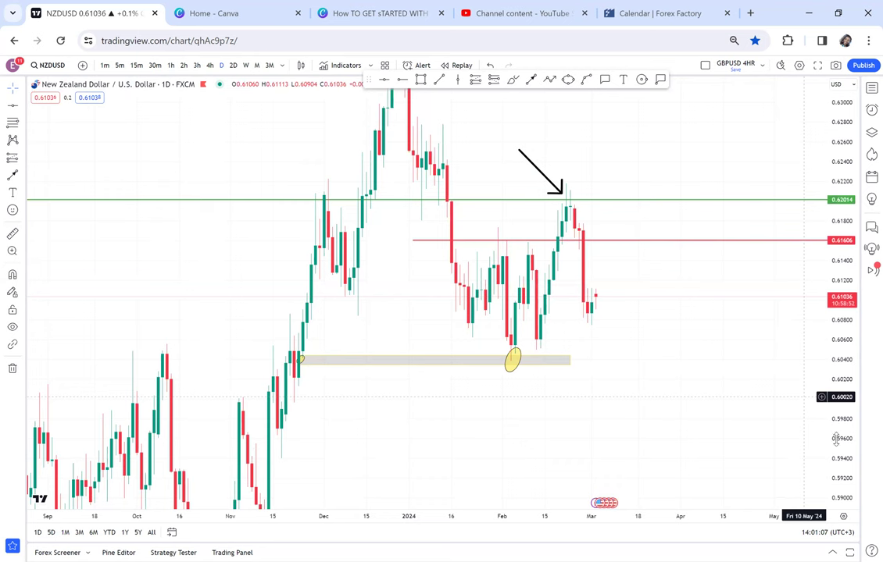
click(313, 384)
click(437, 289)
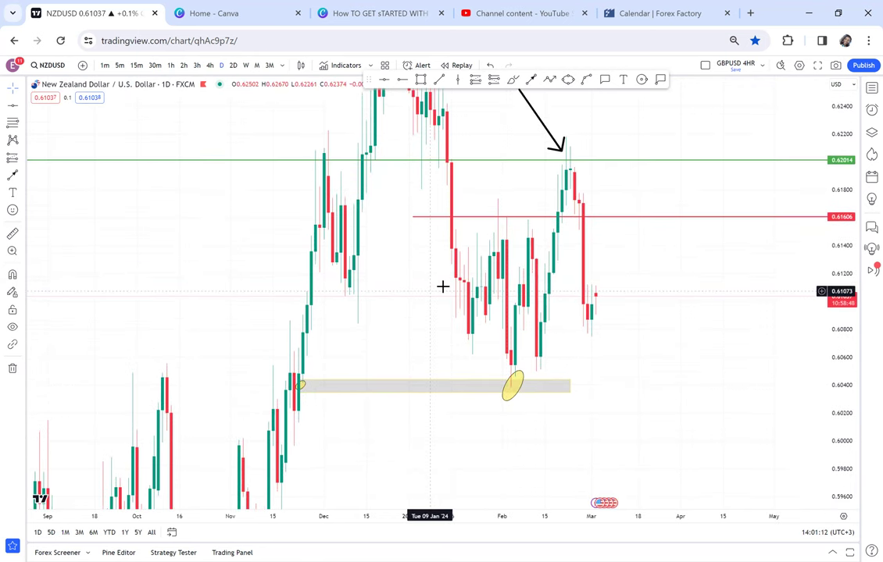
click(325, 387)
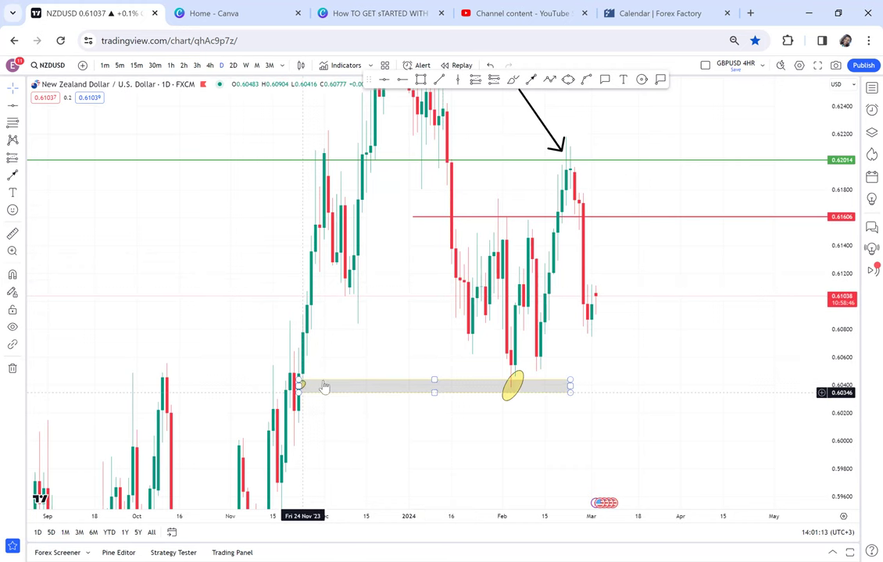
drag(722, 331, 667, 354)
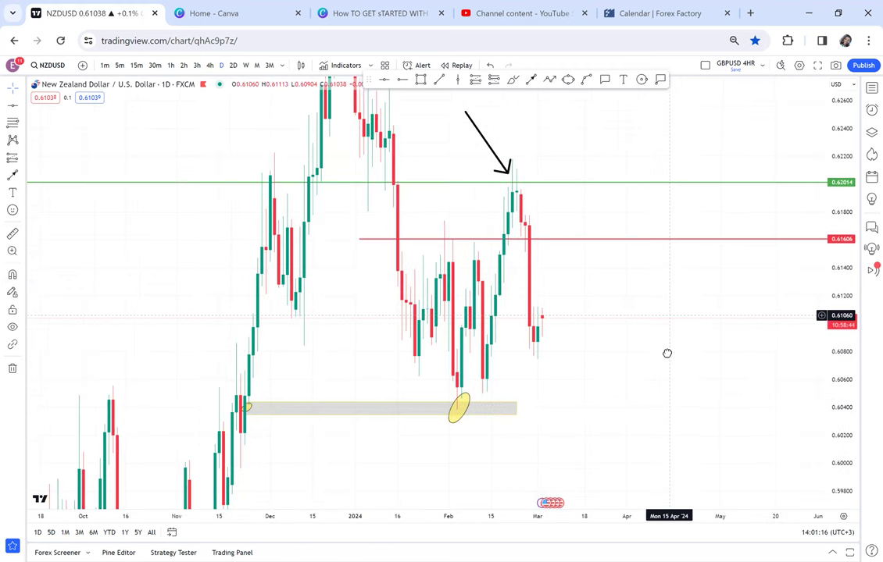
drag(699, 282, 696, 331)
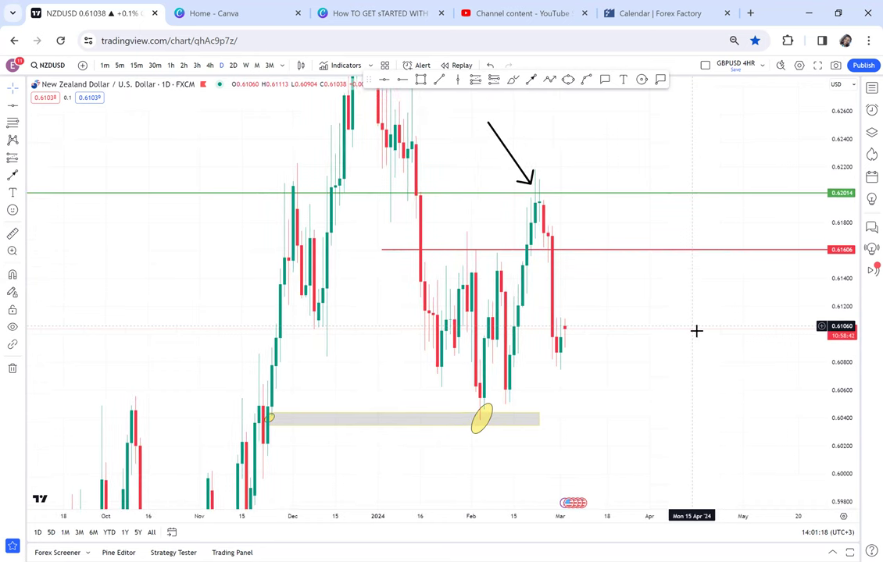
Switch the chart to the 4-hour timeframe around the late-February 2024 swing high.
click(210, 65)
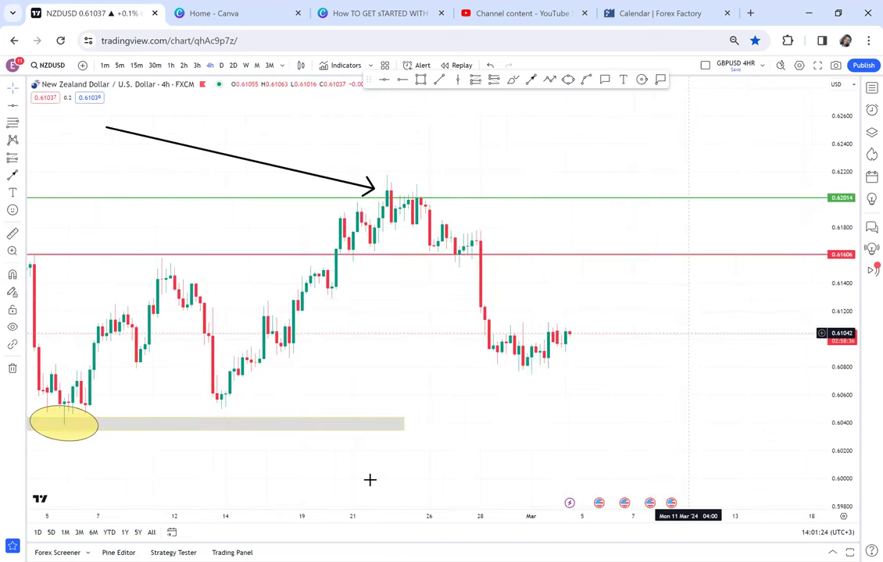
scroll(570, 460, down, 3)
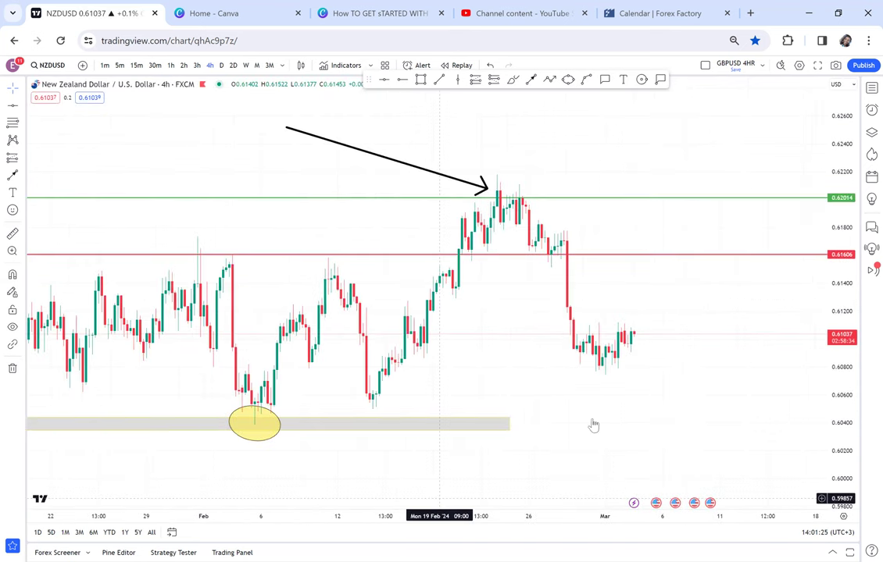
scroll(614, 500, down, 3)
scroll(552, 456, down, 2)
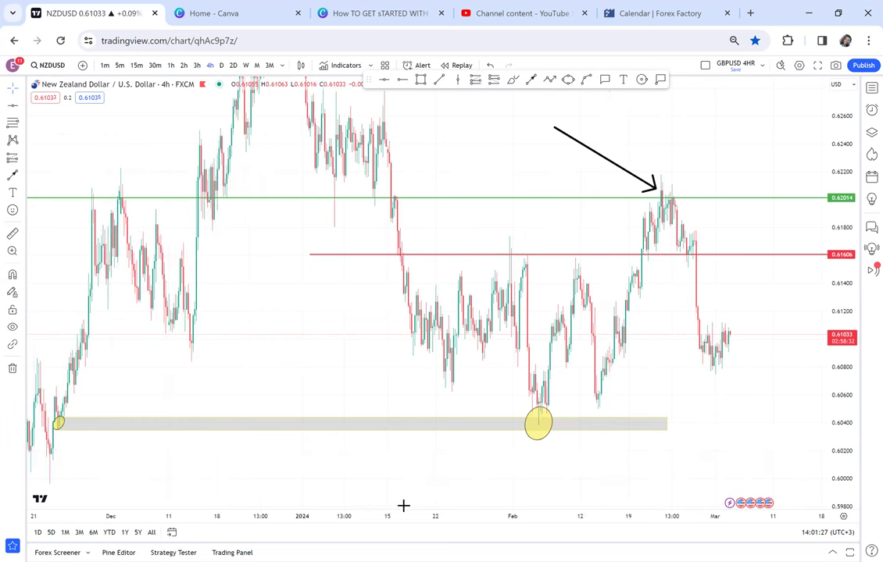
scroll(698, 367, up, 5)
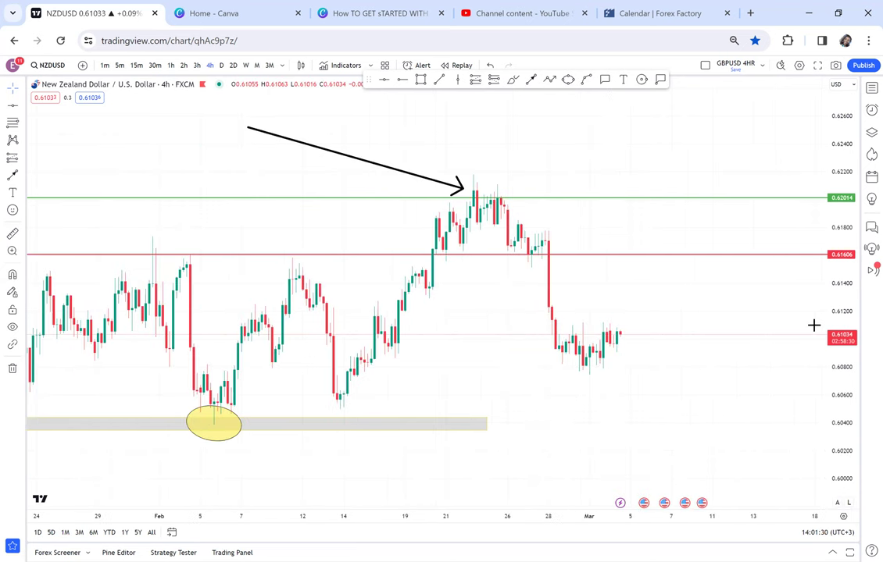
drag(841, 426, 836, 327)
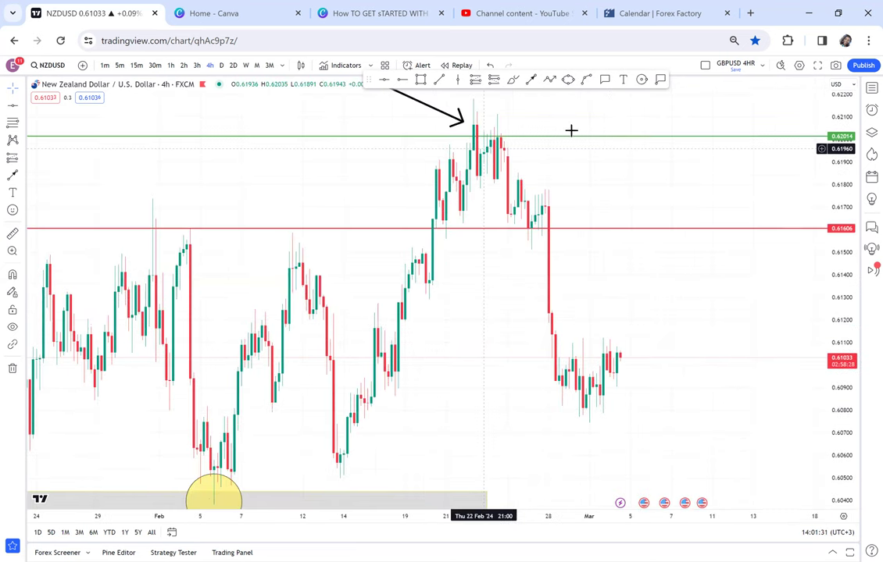
drag(545, 185, 522, 228)
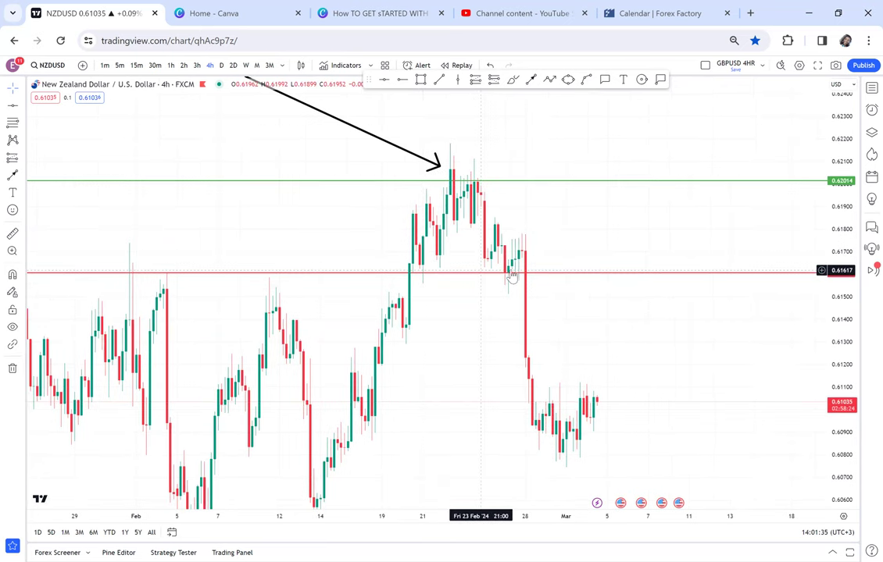
Draw a support rectangle around the 0.61606 ray, from 20 Feb '24 13:00 to 29 Feb '24 17:00, spanning 0.61653 to 0.61557.
click(420, 79)
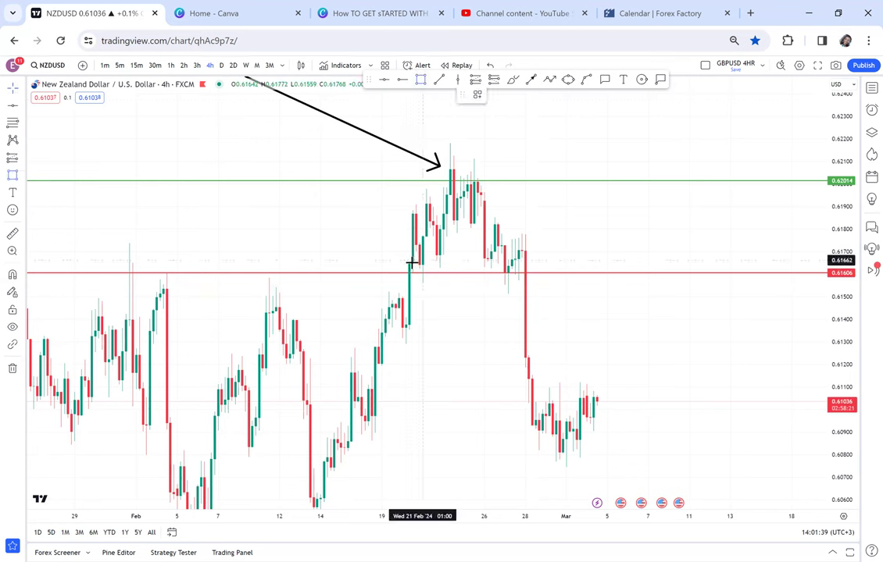
drag(411, 263, 559, 285)
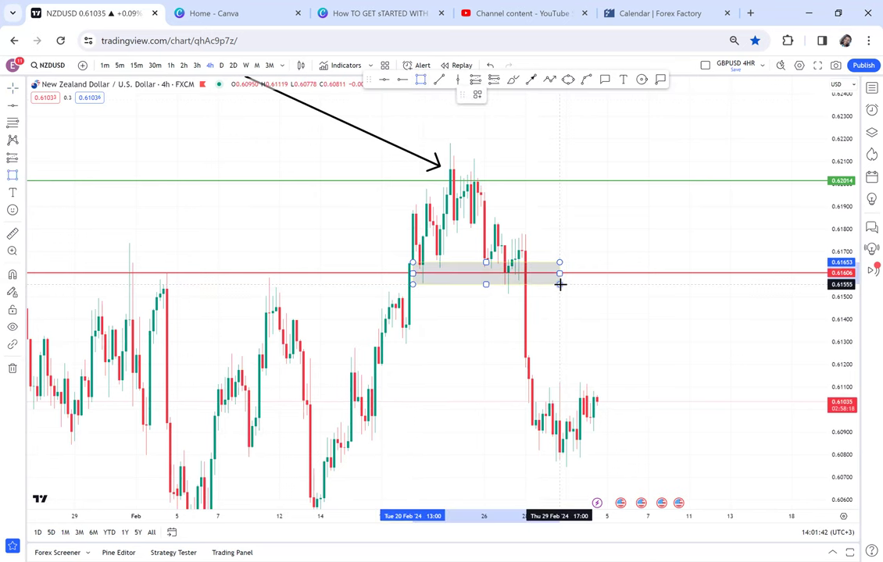
click(560, 285)
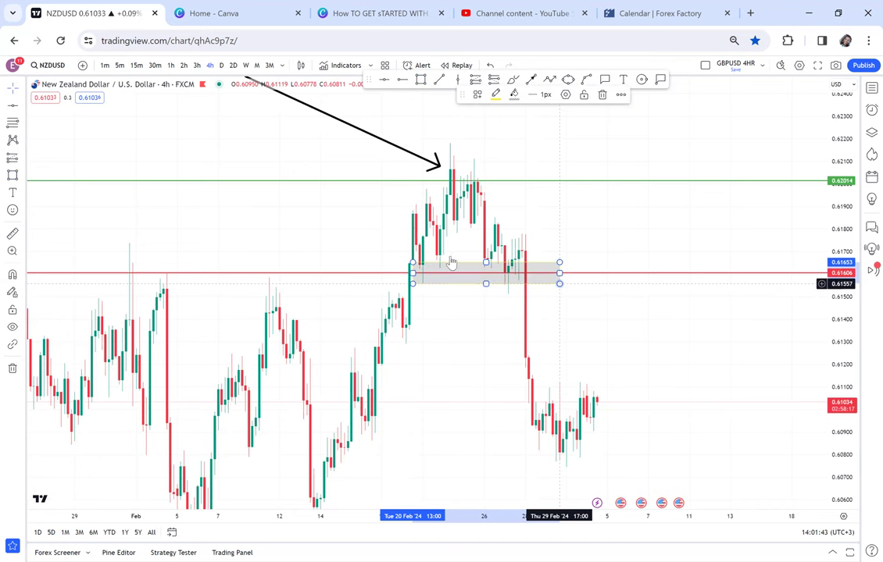
click(166, 214)
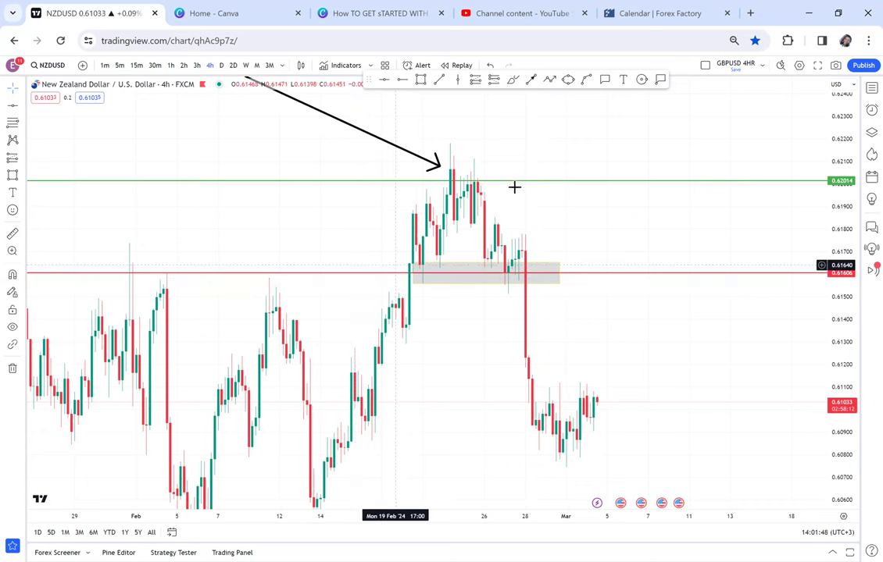
Measure the range from the new rectangle's lower edge to the February peak and place a horizontal ray at its midpoint, 0.61882.
click(12, 234)
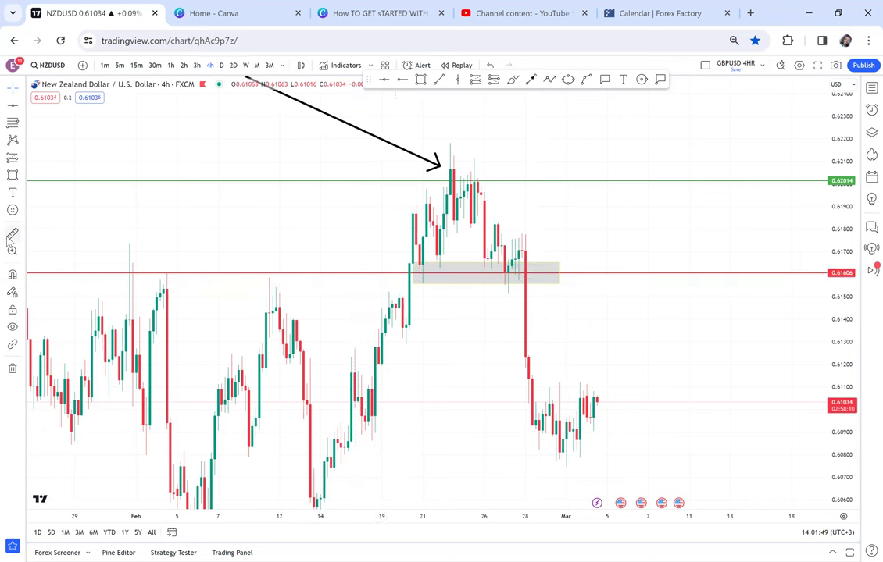
click(402, 283)
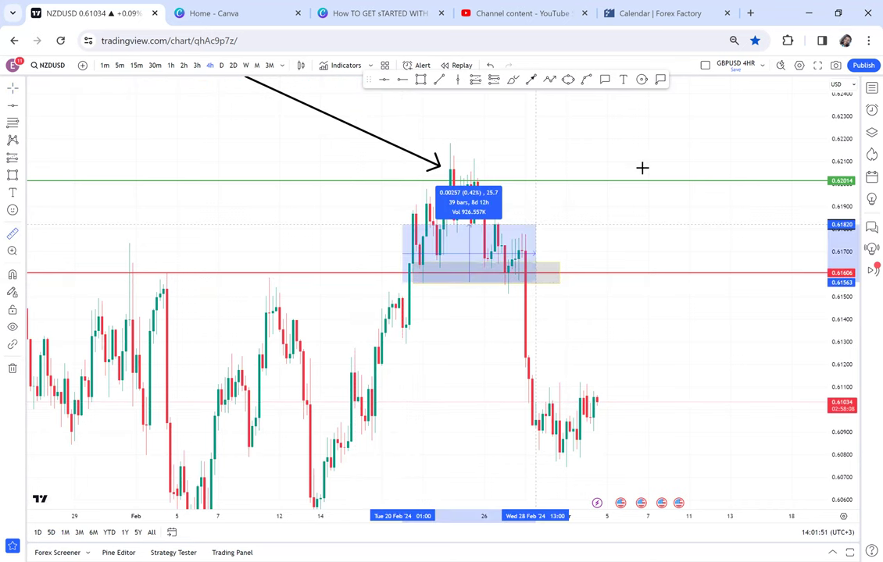
click(661, 142)
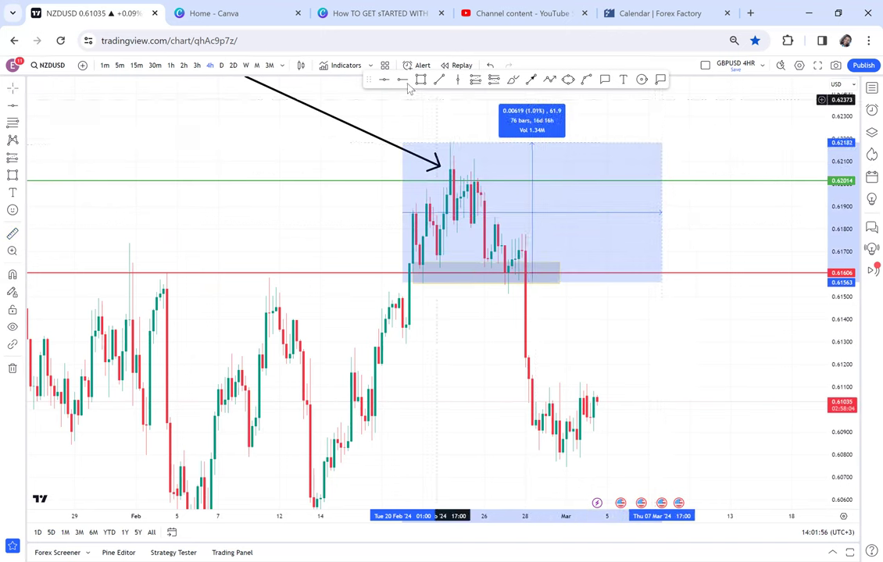
click(472, 211)
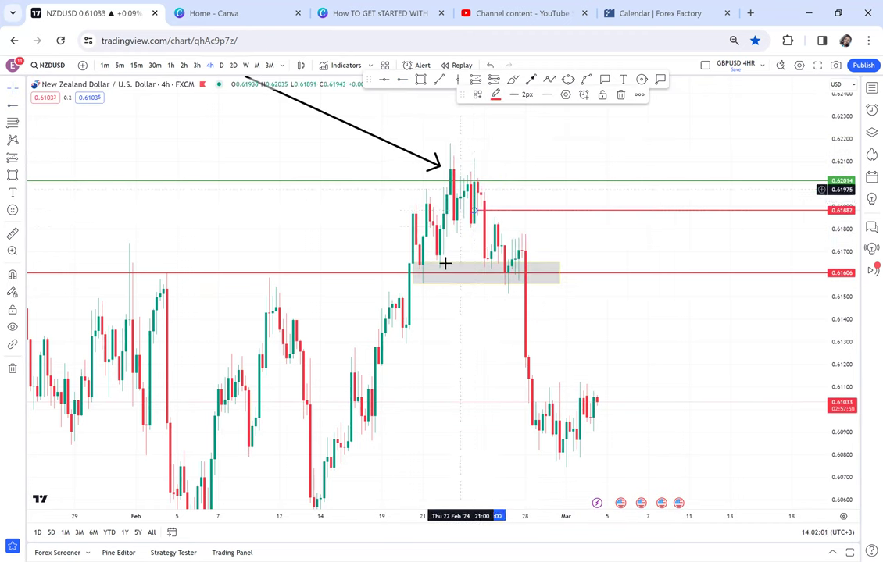
Draw an ellipse around the low at the start of the new rectangle, from 20 Feb to 21 Feb '24 13:00.
click(568, 79)
click(407, 275)
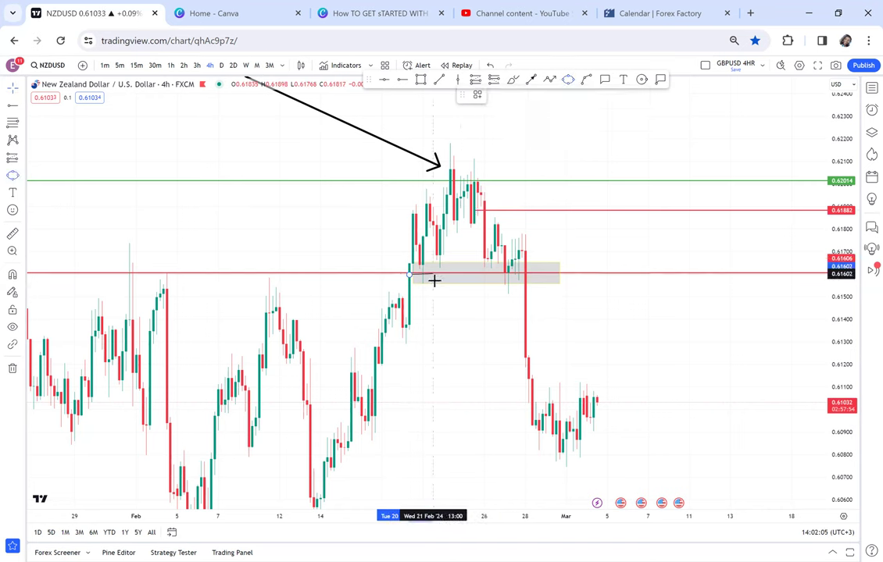
click(433, 284)
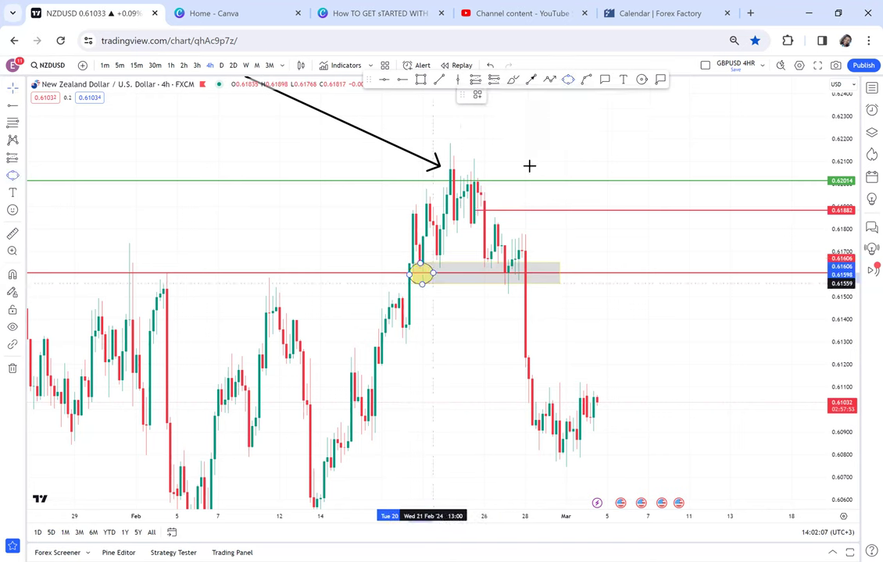
Draw a second ellipse around the 27 February low touching the same rectangle, from 26 Feb to 27 Feb '24.
click(568, 83)
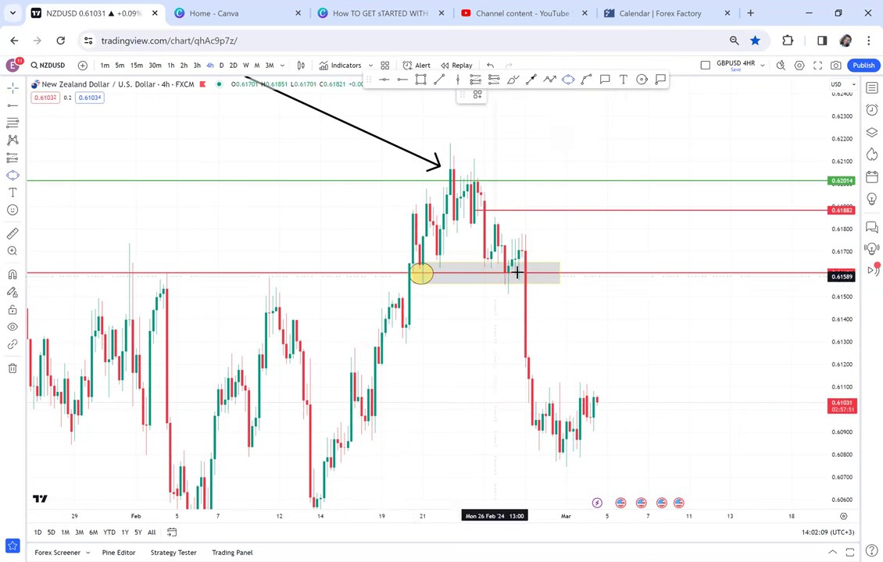
click(491, 278)
click(521, 282)
click(507, 286)
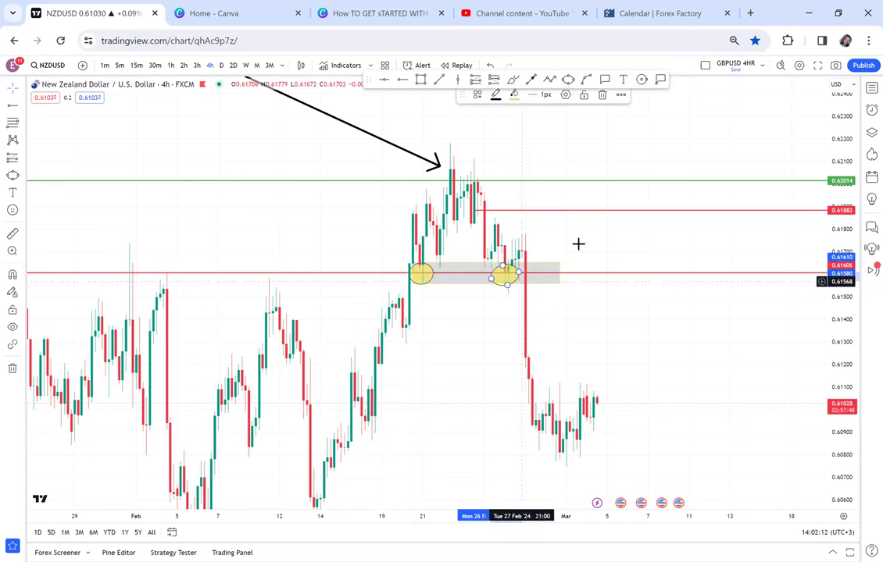
click(578, 245)
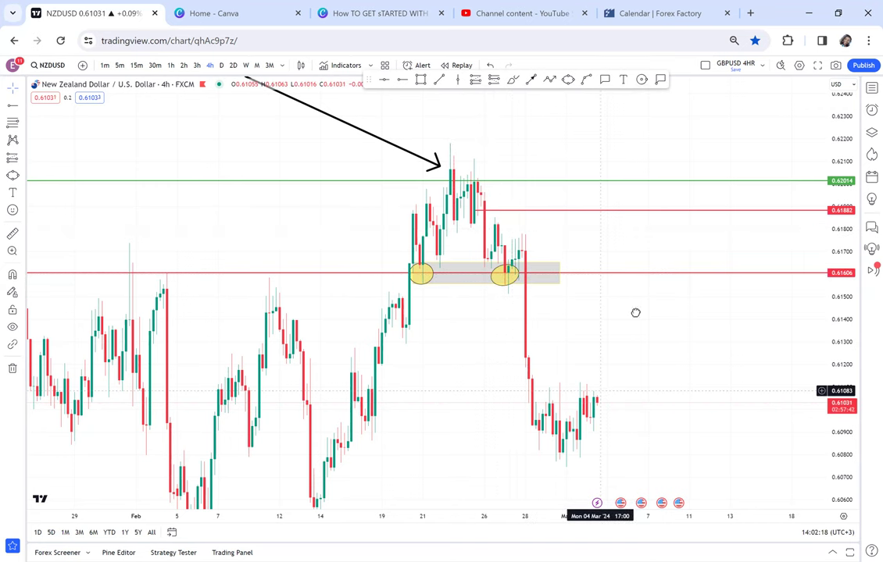
Measure the price range from the latest 4-hour candle up to the 0.63690 line.
drag(635, 313, 639, 308)
drag(661, 220, 589, 367)
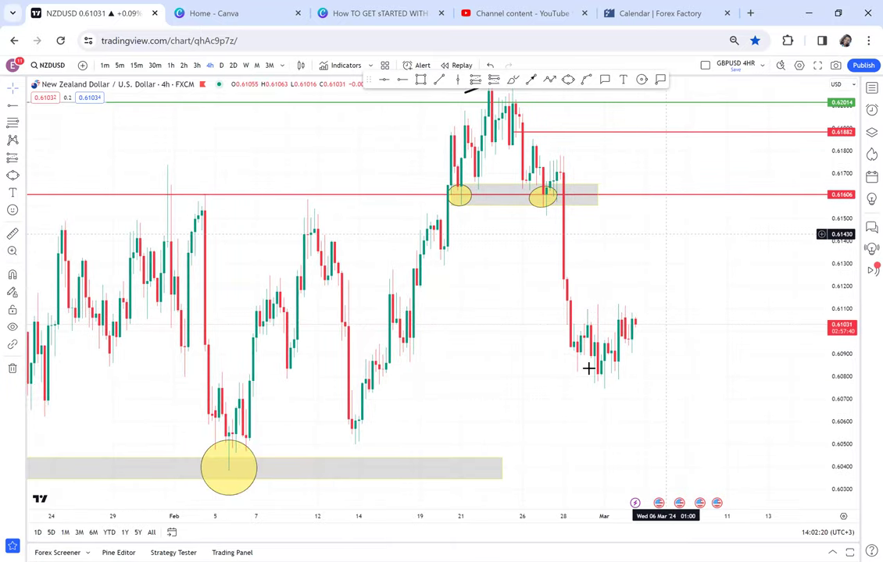
drag(638, 157, 657, 315)
drag(686, 202, 662, 274)
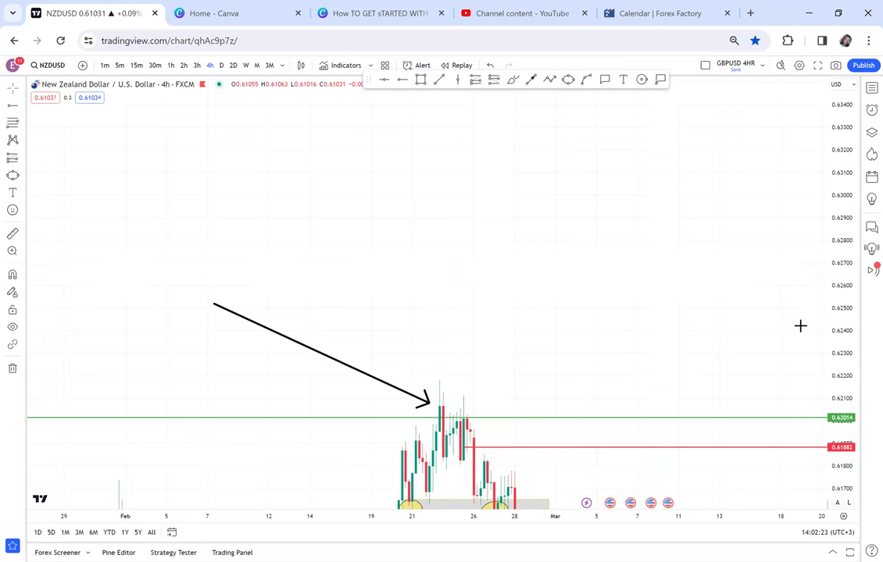
drag(737, 284, 656, 181)
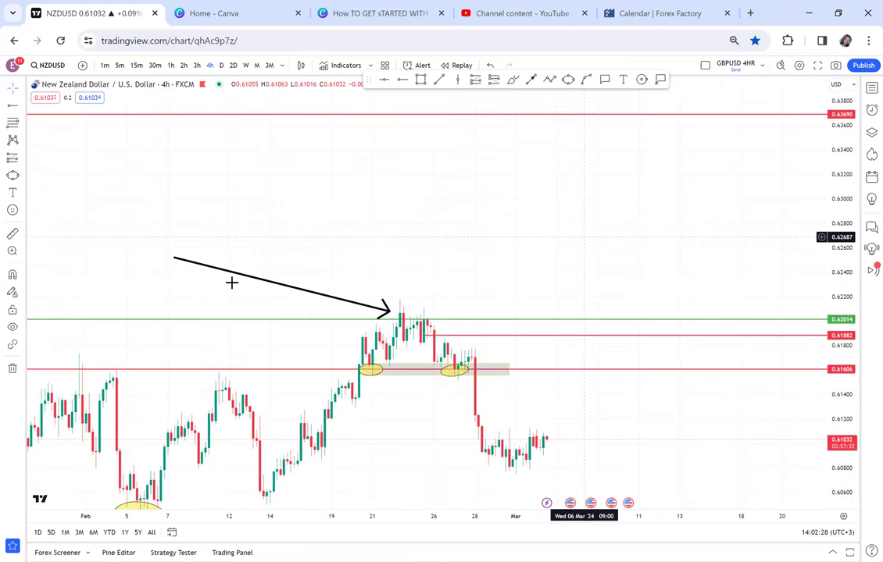
click(12, 234)
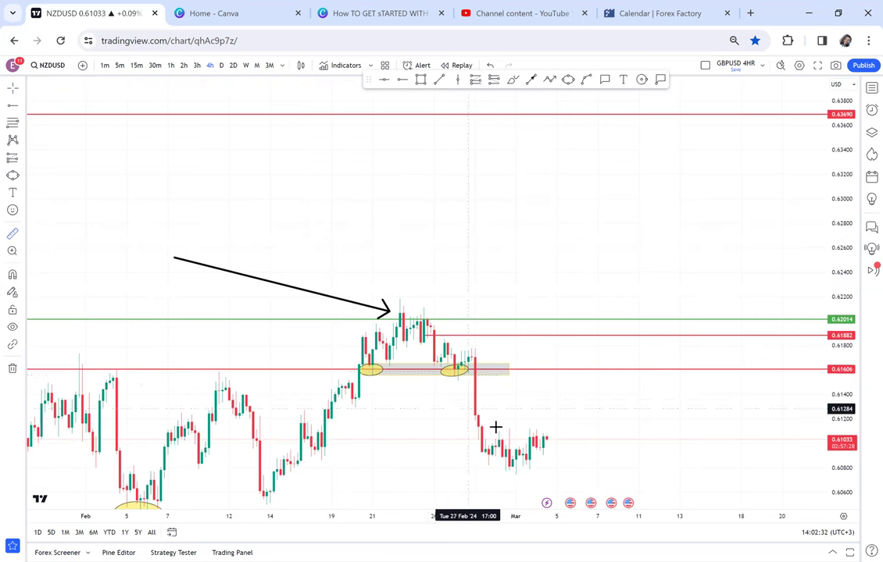
click(546, 438)
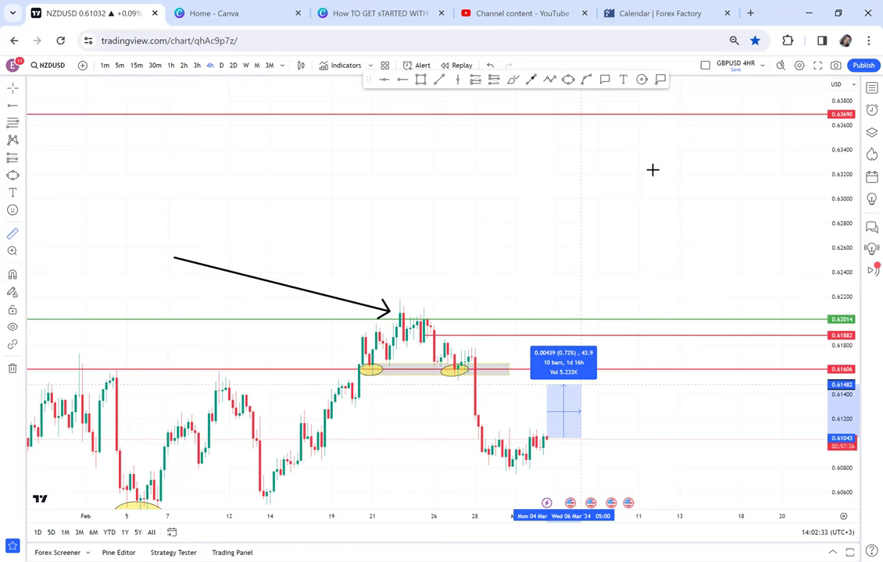
click(701, 114)
drag(678, 150, 647, 202)
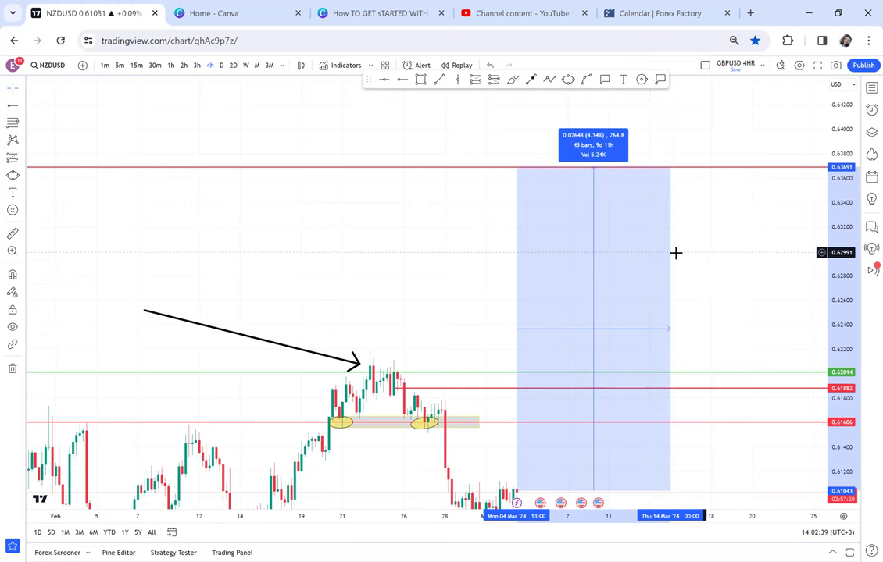
click(703, 266)
Delete the 0.61606 ray and the support rectangle drawn around it.
drag(622, 336, 673, 229)
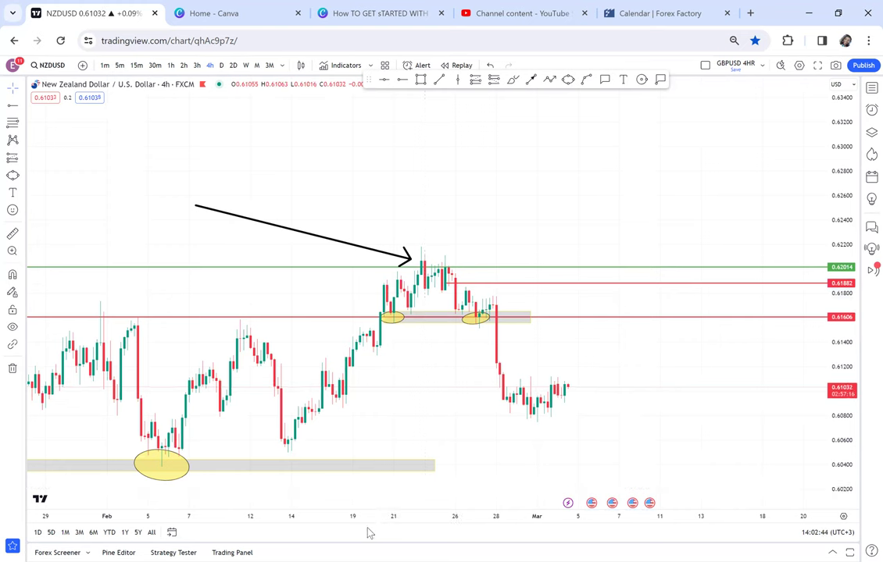
scroll(539, 508, down, 4)
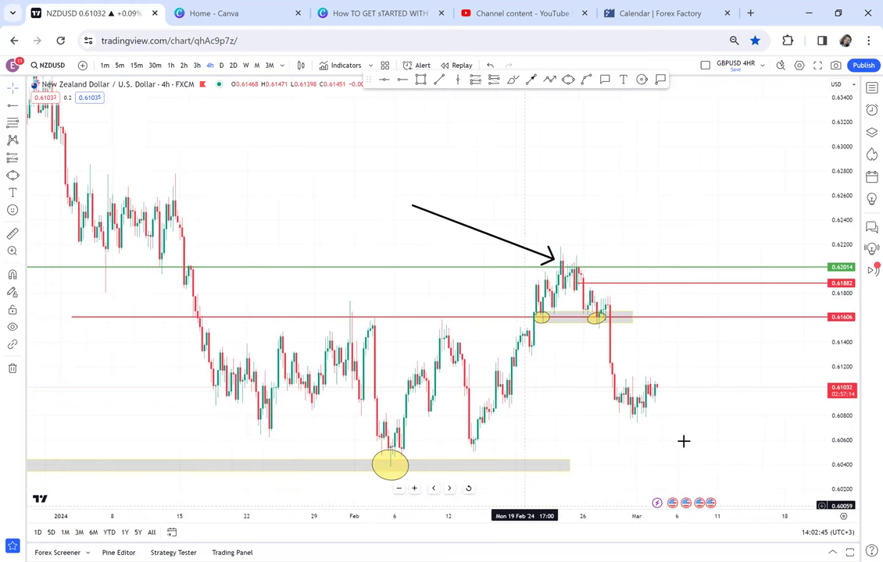
scroll(682, 441, up, 1)
drag(684, 377, 665, 340)
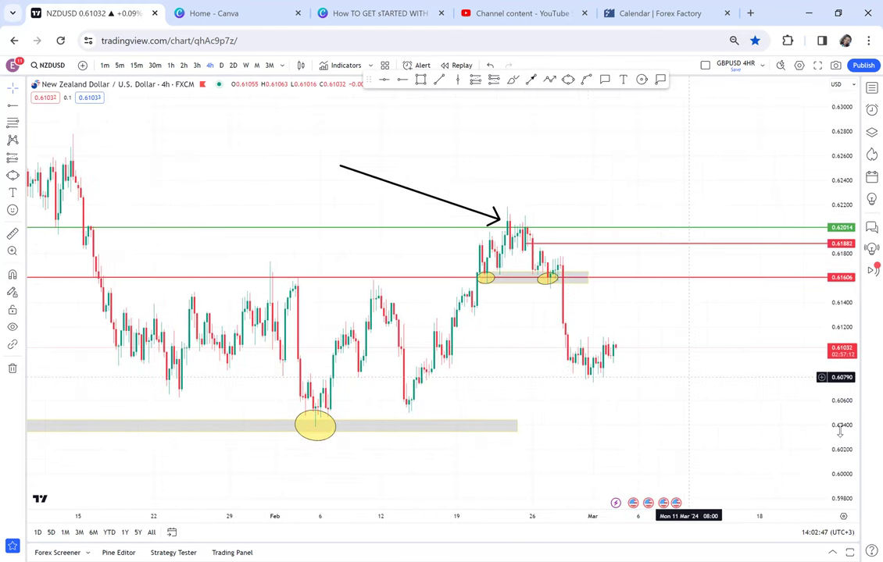
drag(717, 347, 629, 329)
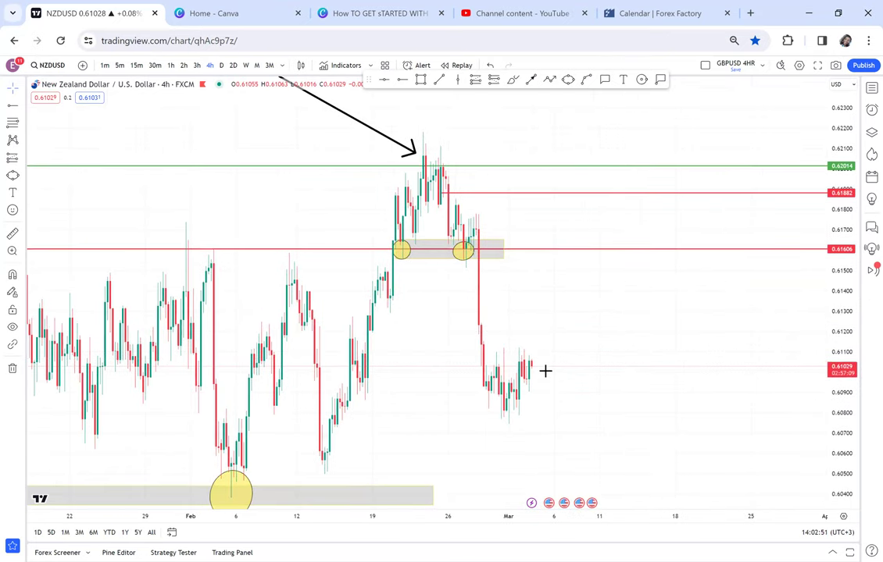
scroll(642, 343, up, 2)
drag(507, 351, 524, 356)
drag(552, 299, 571, 338)
drag(526, 271, 532, 273)
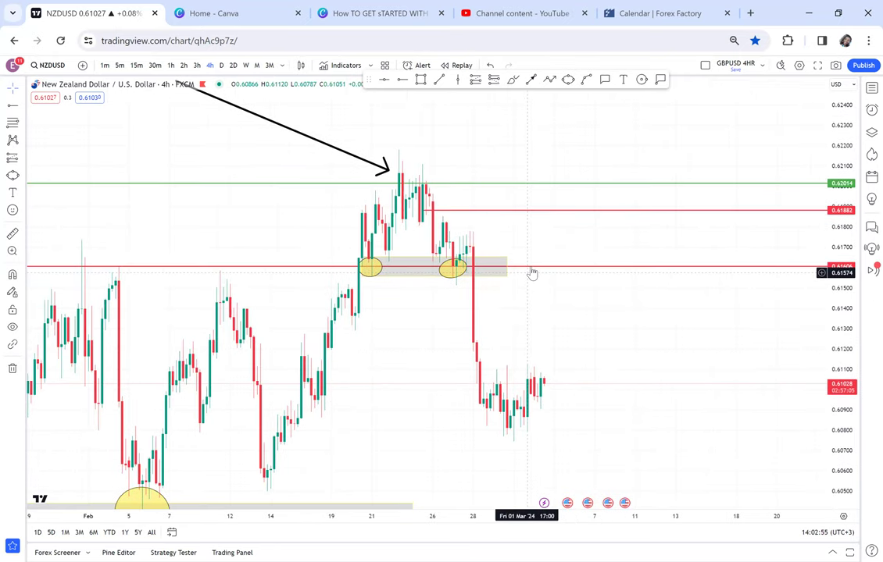
click(531, 266)
key(Delete)
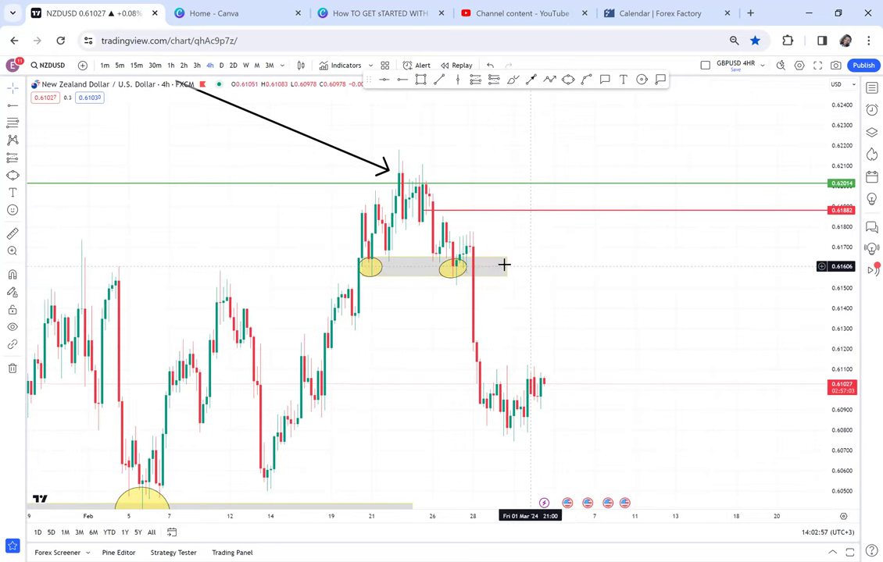
click(504, 265)
key(Delete)
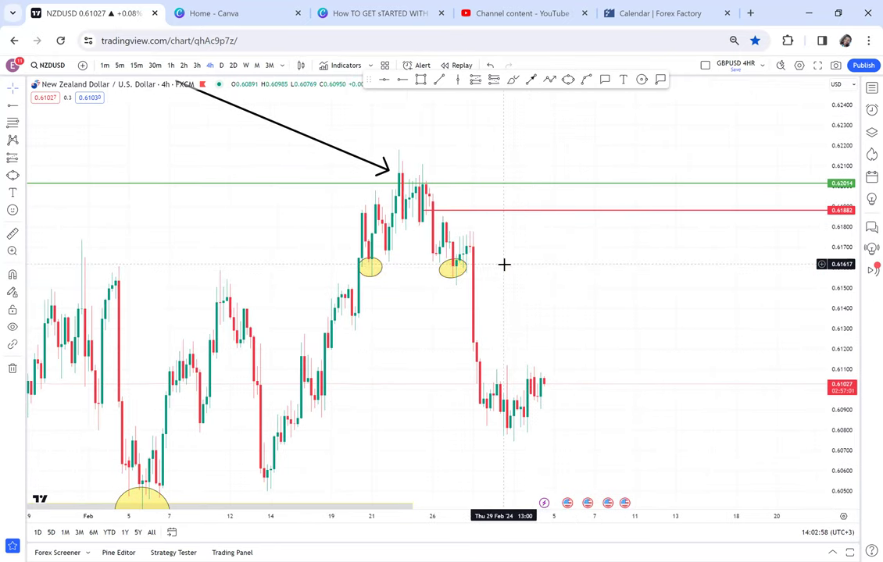
Delete the two small ellipses marking the 27 February and 21 February lows.
click(461, 270)
key(Delete)
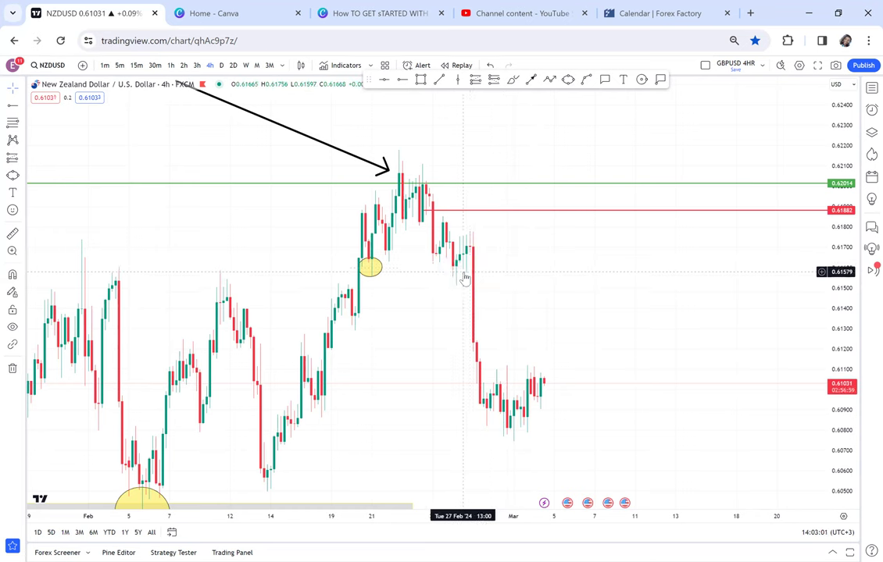
click(374, 267)
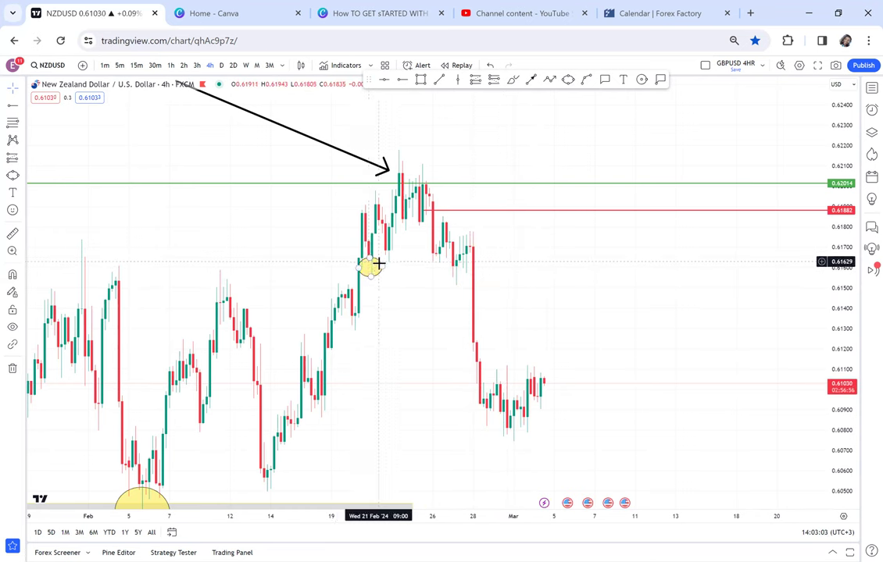
click(372, 267)
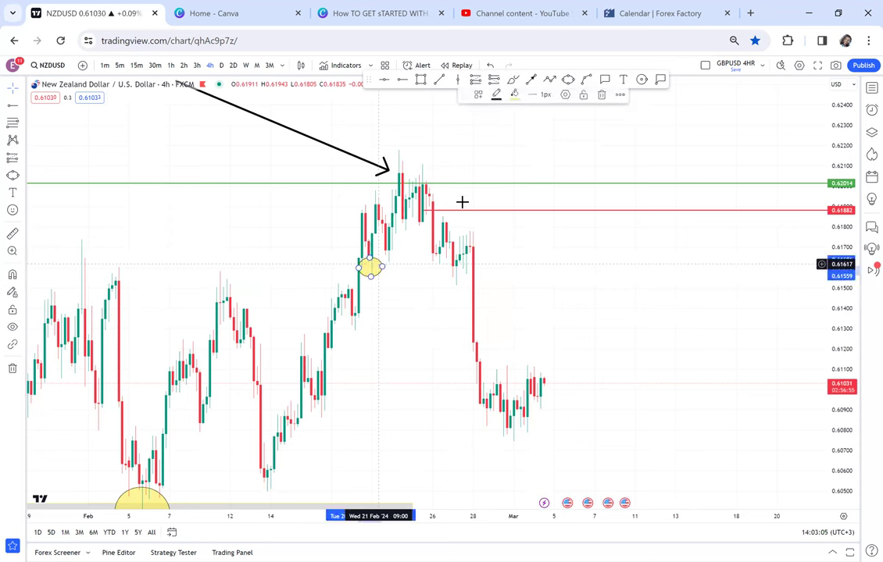
key(Delete)
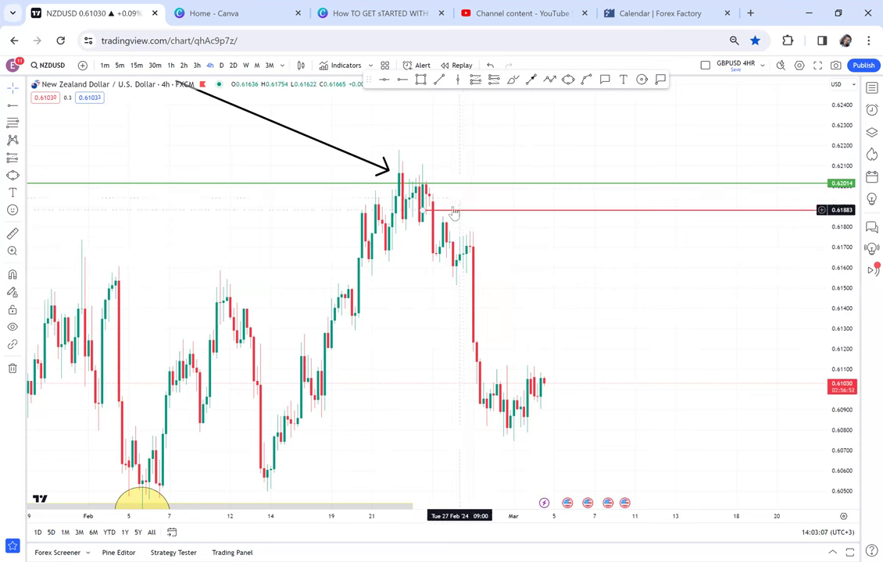
Move the 0.61882 ray up to the February peak at 0.62188, starting from 1 Feb '24 21:00.
click(454, 210)
drag(354, 154, 105, 149)
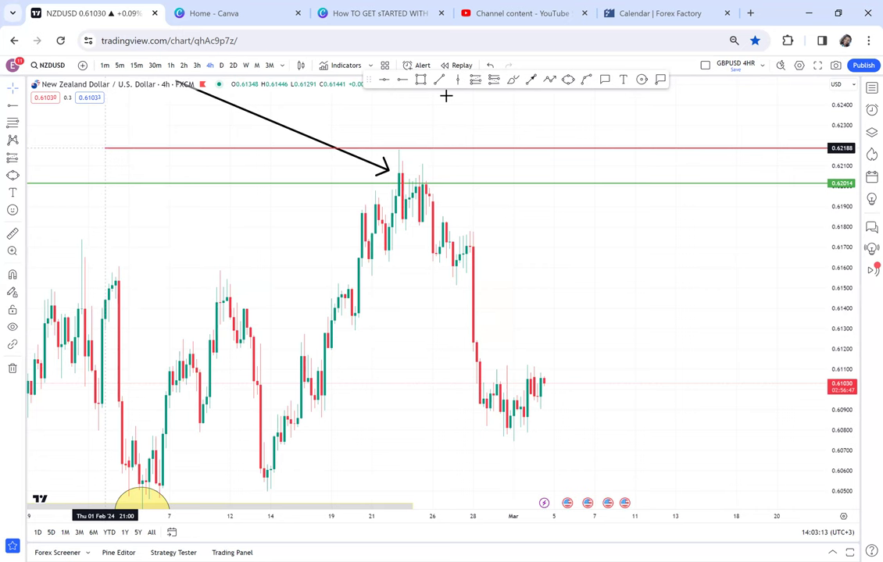
Draw a support rectangle from 14 Feb '24 17:00 to about 5 March under the recent lows, spanning about 0.6081 to 0.6076.
key(alt+shift+r)
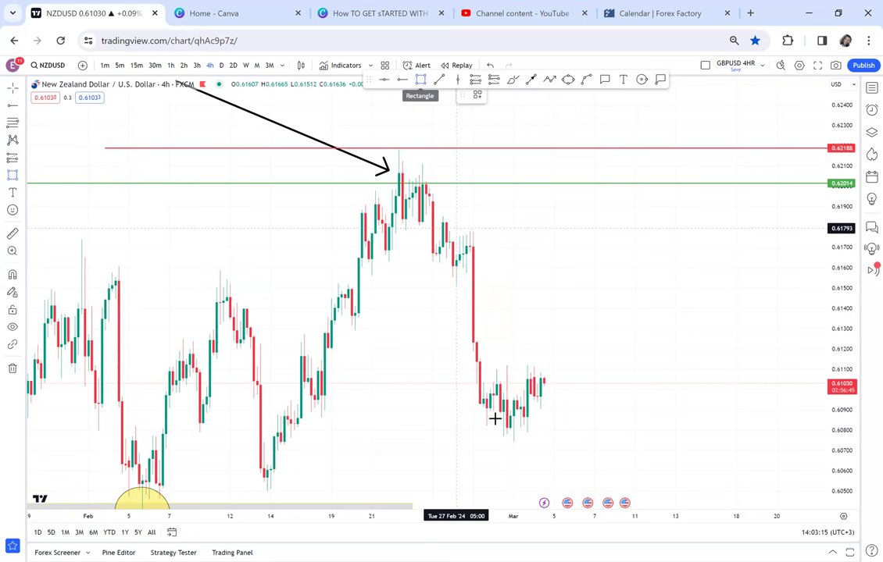
drag(496, 428, 297, 425)
click(282, 436)
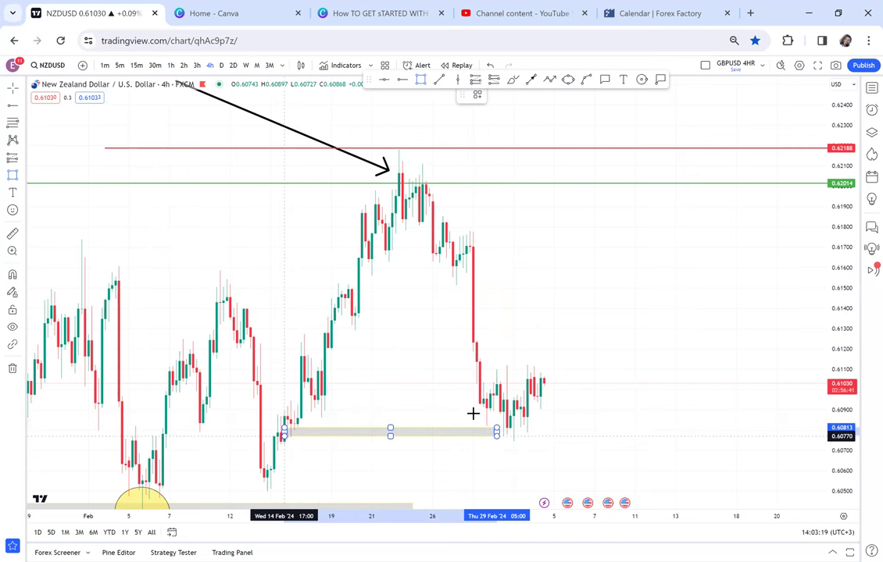
drag(497, 428, 564, 429)
drag(618, 380, 620, 327)
click(424, 375)
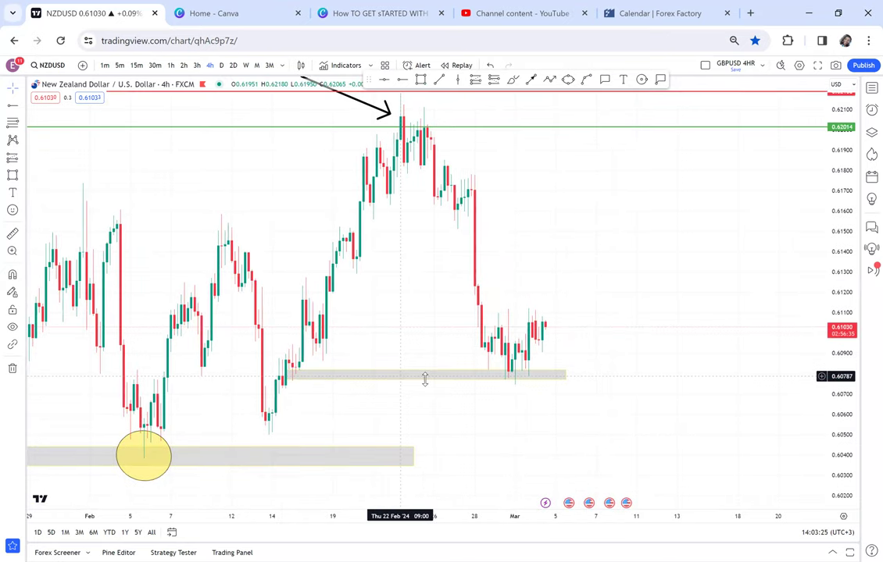
click(625, 286)
drag(223, 192, 213, 217)
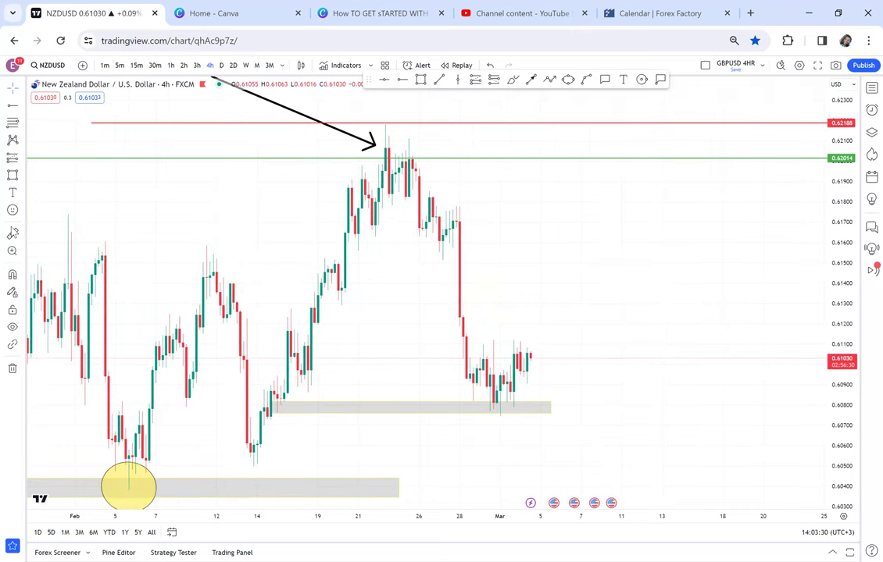
Measure the range from the new rectangle's lower edge to the 0.62188 ray and place a horizontal line at its midpoint, 0.61479.
click(12, 234)
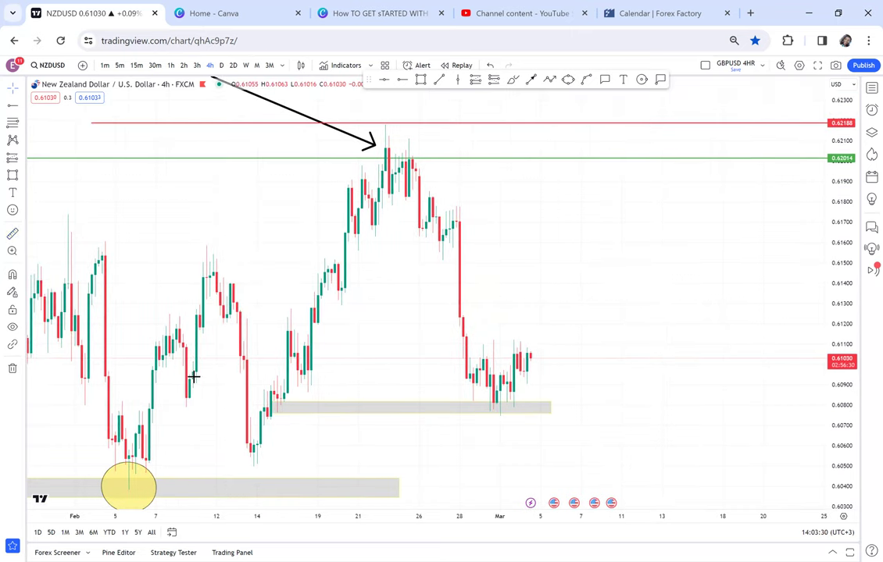
click(254, 413)
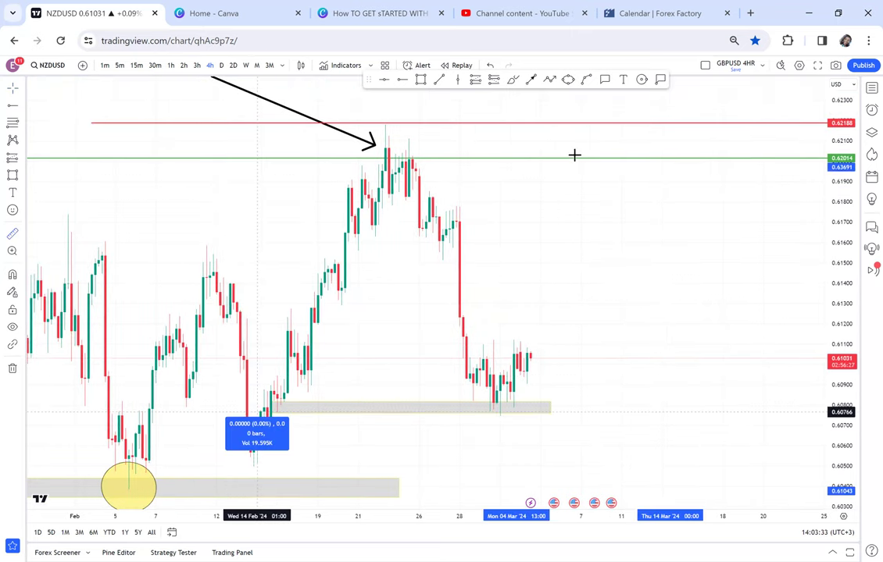
click(619, 124)
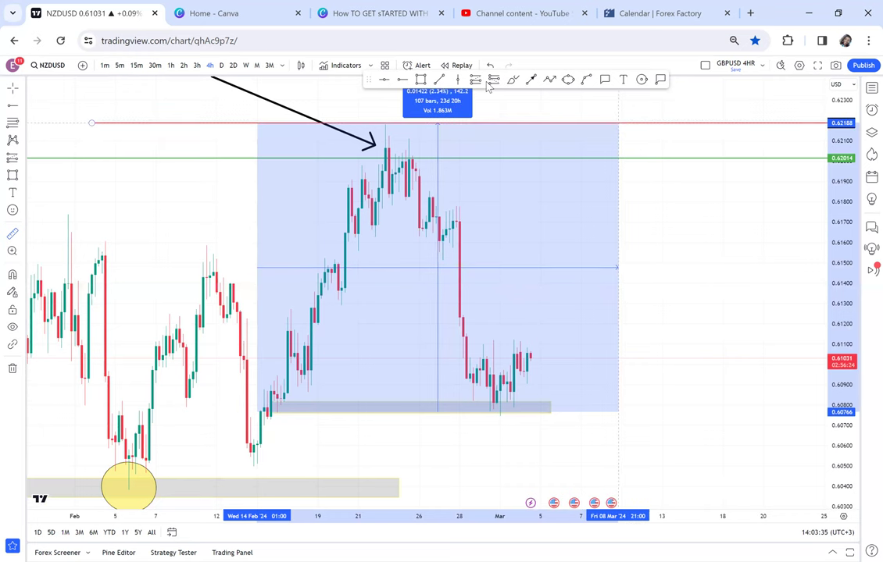
click(439, 90)
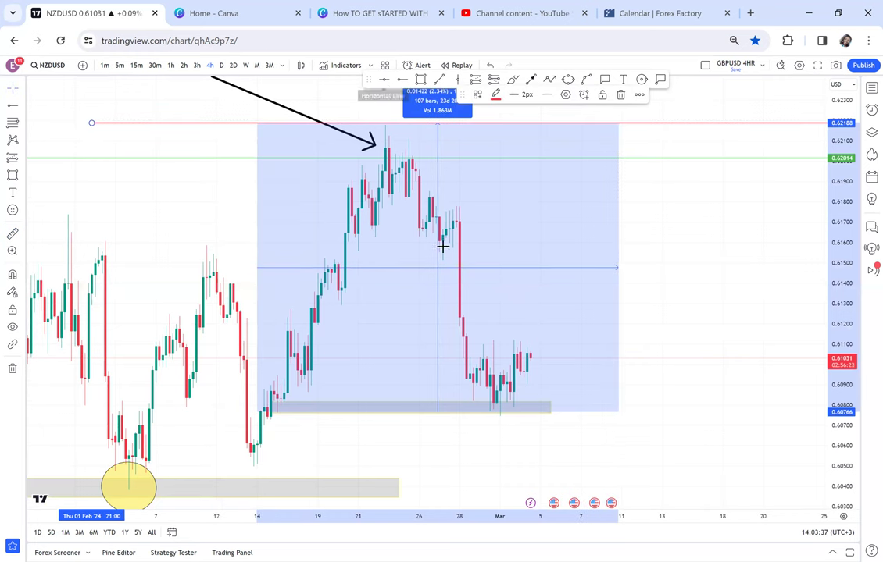
click(446, 249)
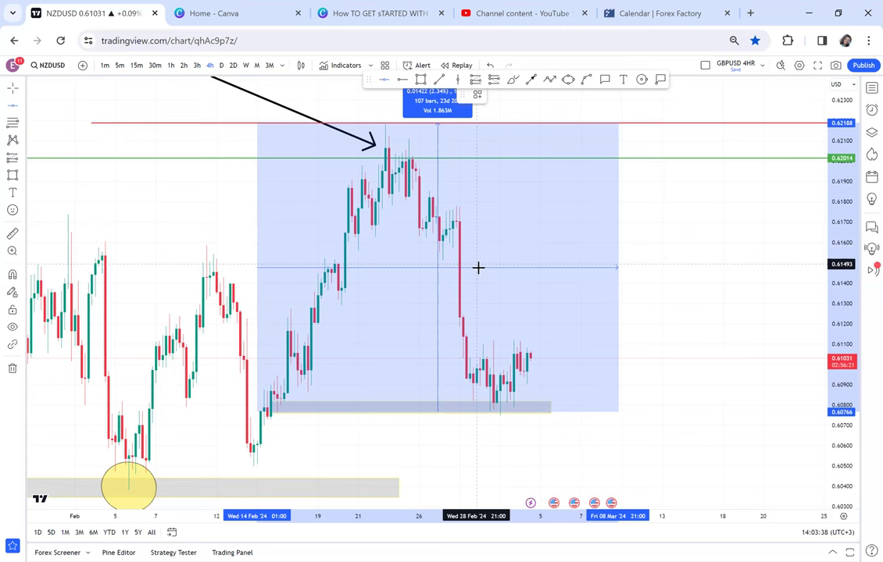
click(478, 268)
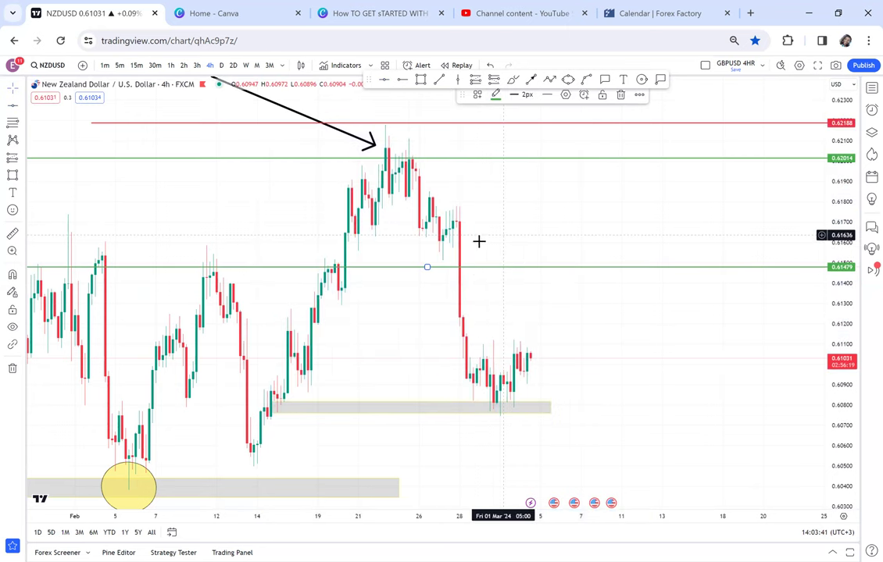
Draw an ellipse where the 28 February drop crosses the 0.61479 line, spanning about 27 to 28 February.
click(568, 79)
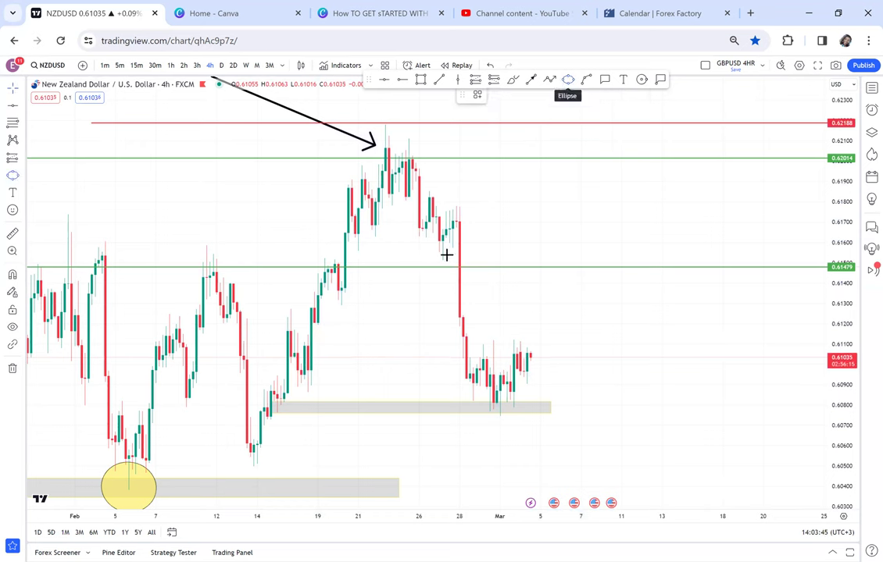
click(446, 255)
click(470, 271)
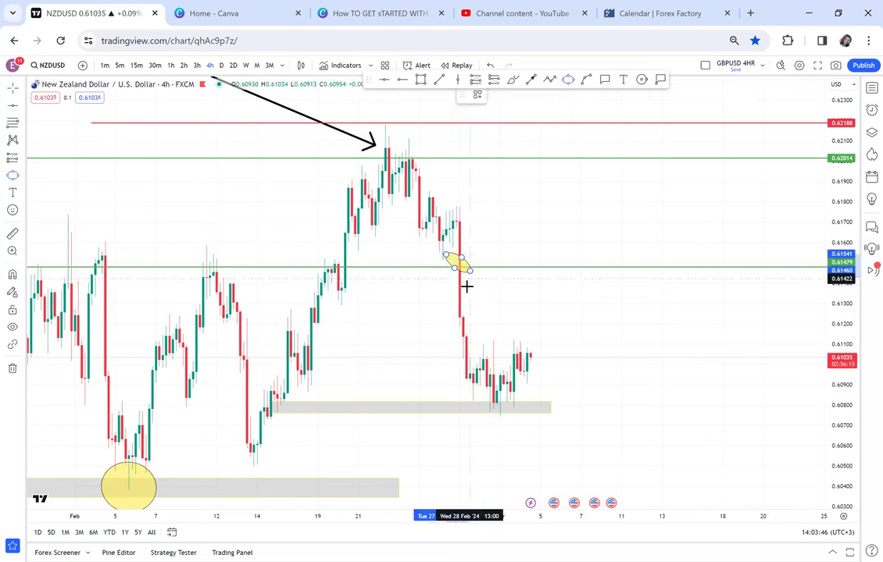
click(467, 287)
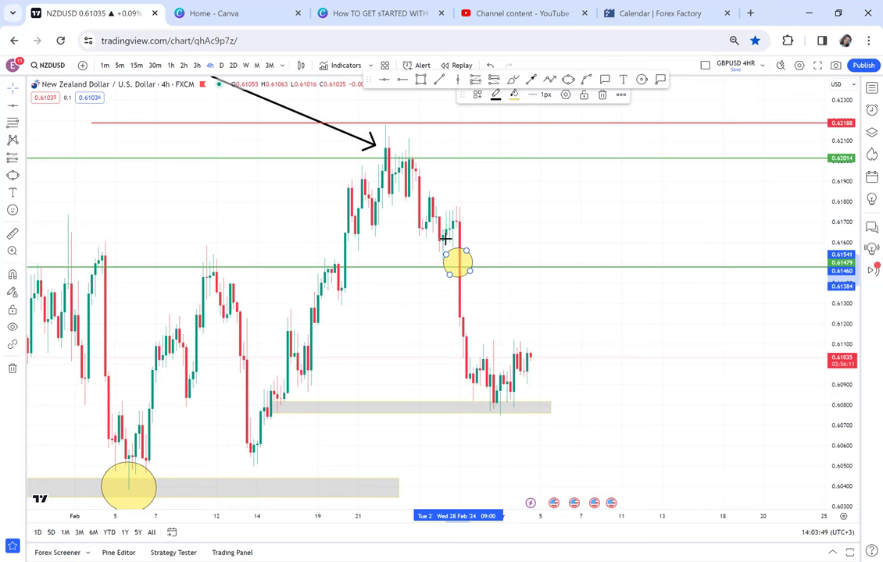
Add a comment bubble reading "NO RBS" that points at the ellipse on the 0.61479 line.
click(605, 79)
click(468, 247)
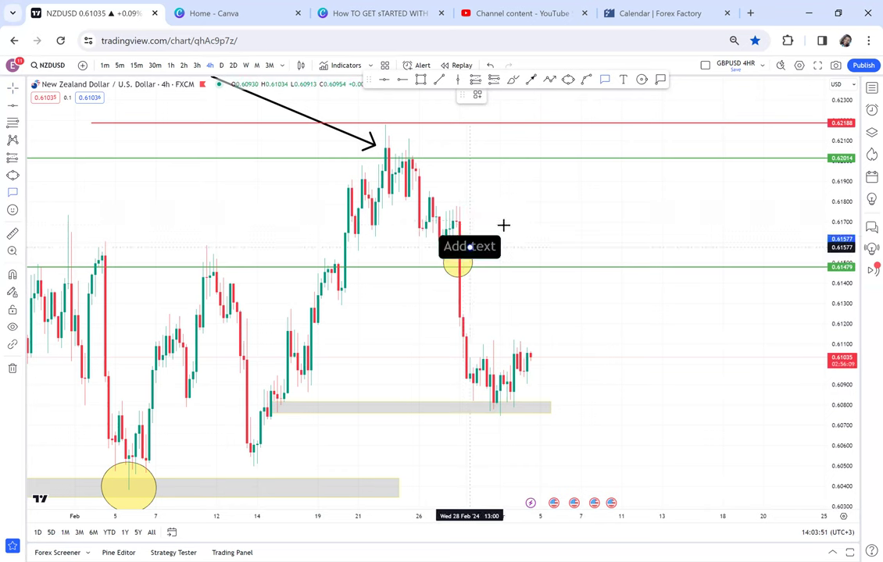
click(503, 225)
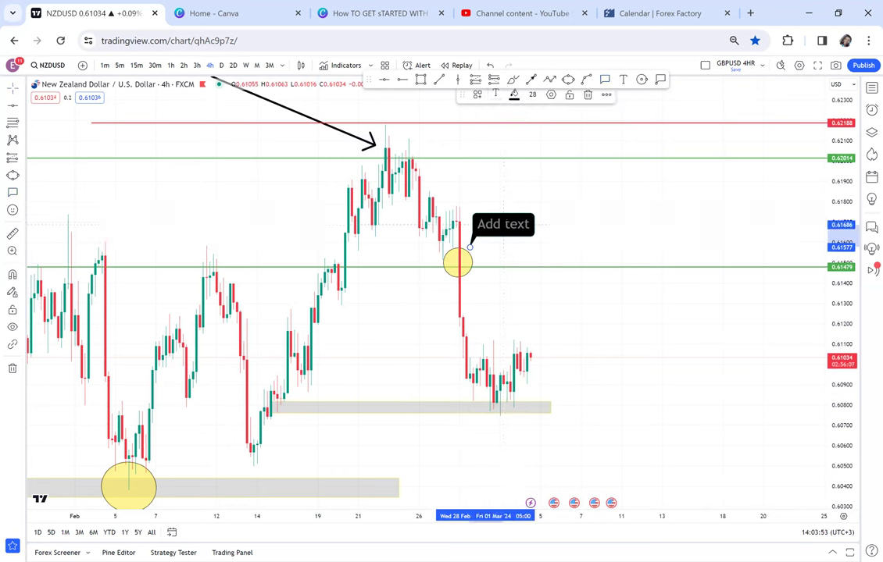
text(NO R)
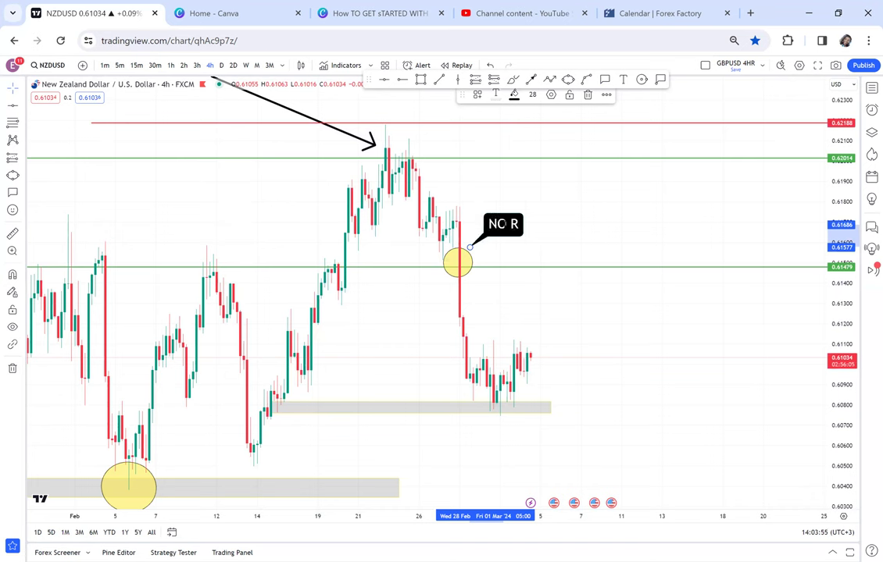
text(BS)
click(588, 199)
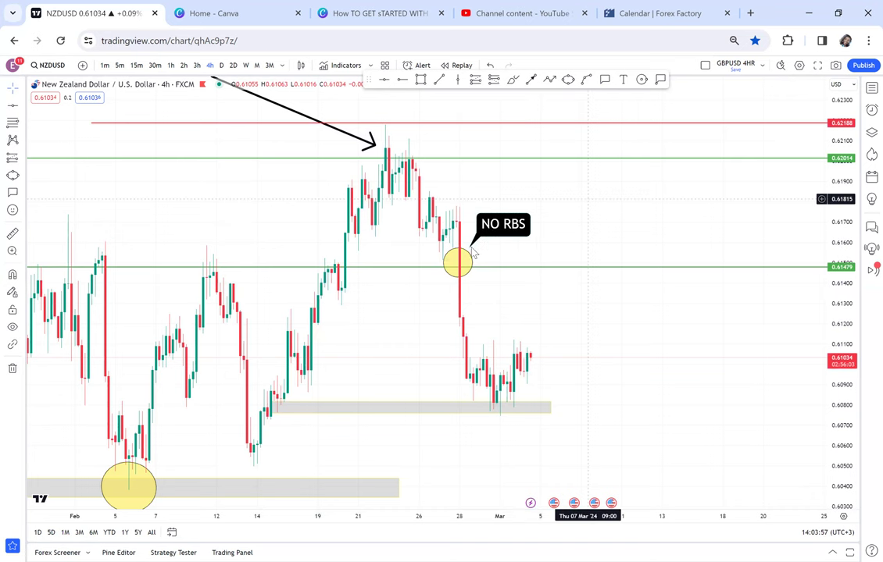
Move the tip of the "NO RBS" comment bubble inside the ellipse, to about 0.61505.
click(465, 267)
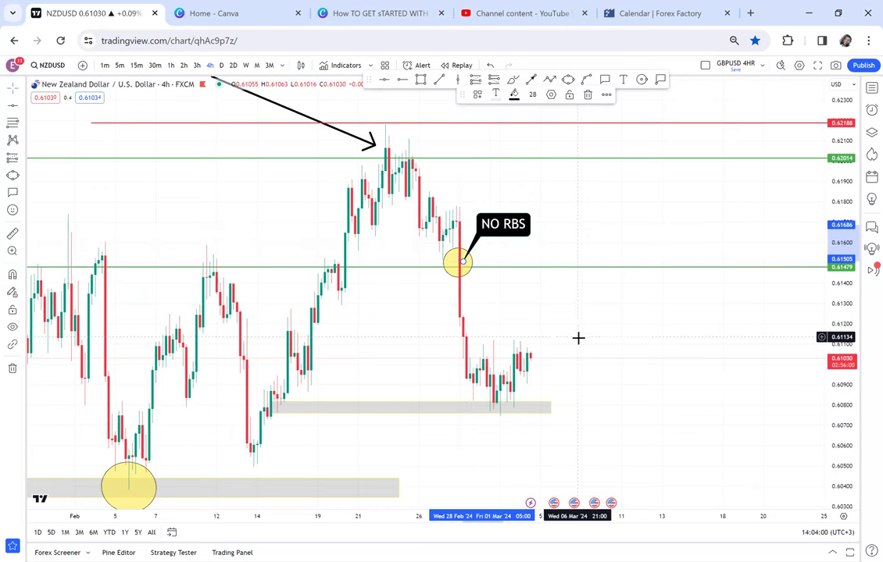
drag(549, 197, 553, 161)
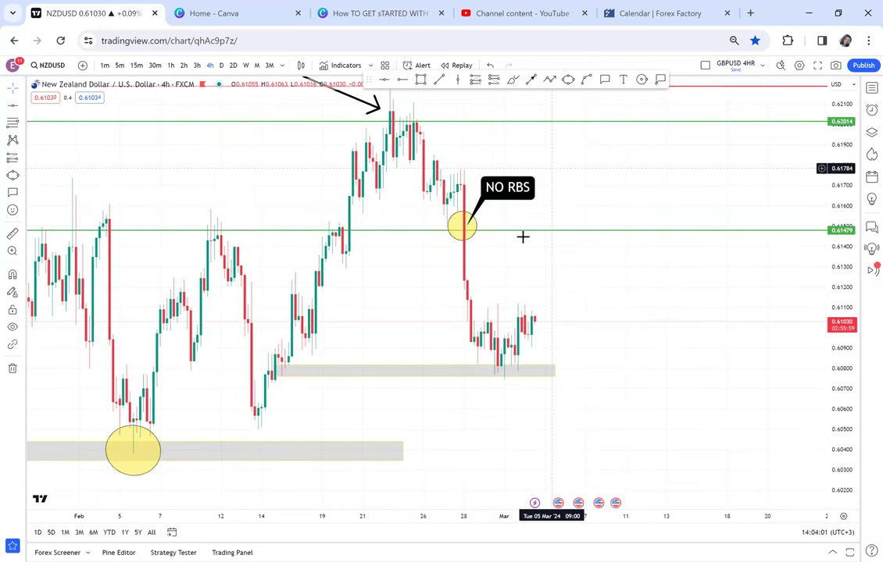
drag(522, 237, 498, 302)
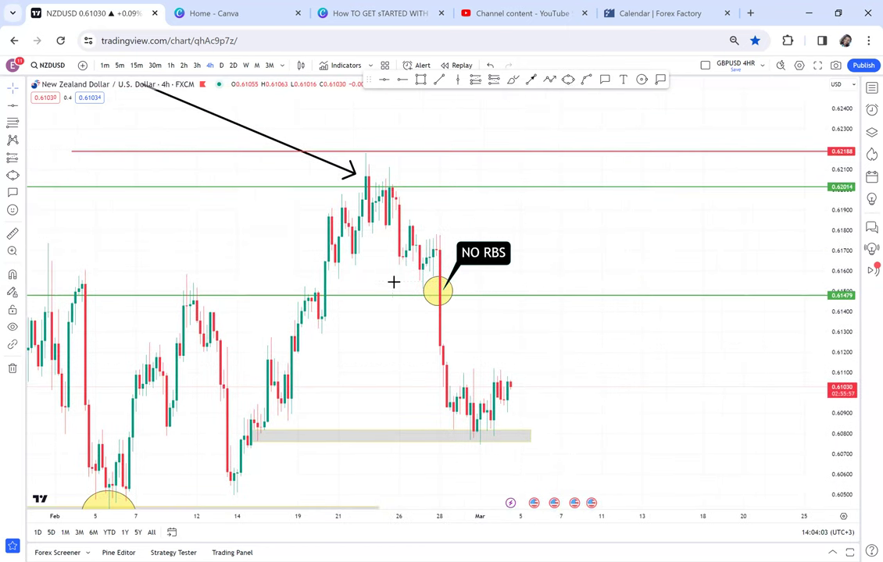
Draw an ellipse over the start of the newest support rectangle, spanning about 14 to 15 February.
click(568, 78)
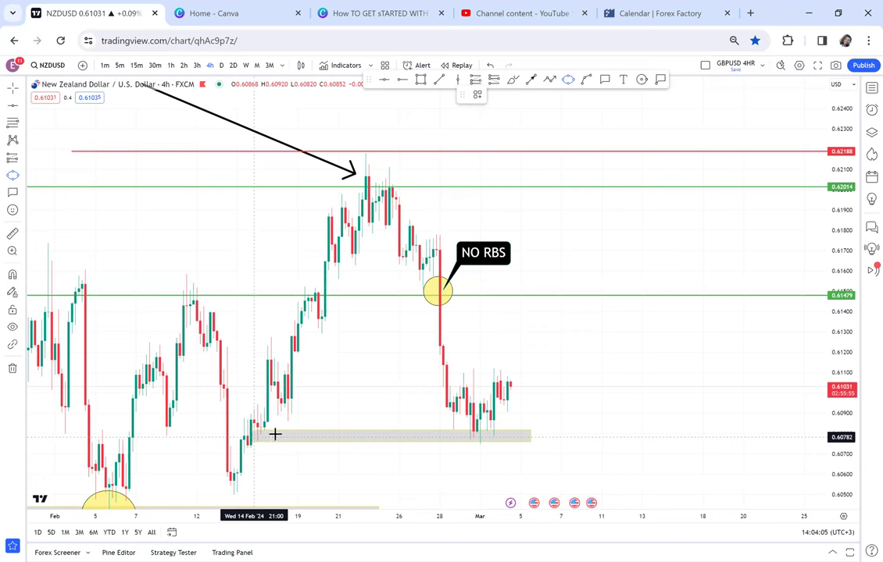
click(252, 438)
click(275, 434)
click(280, 445)
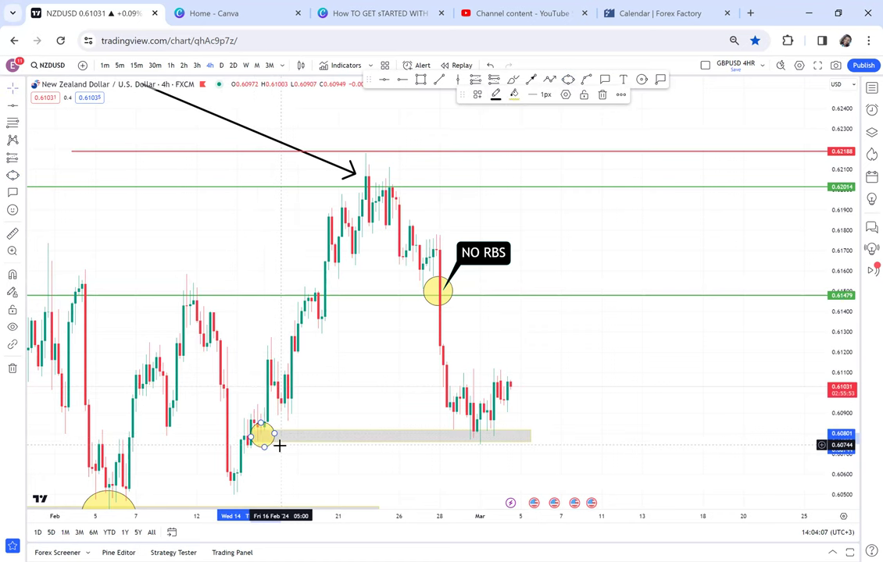
Draw an ellipse where the recent lows touch the same support rectangle, from 29 Feb '24 09:00 to about 1 March.
click(568, 79)
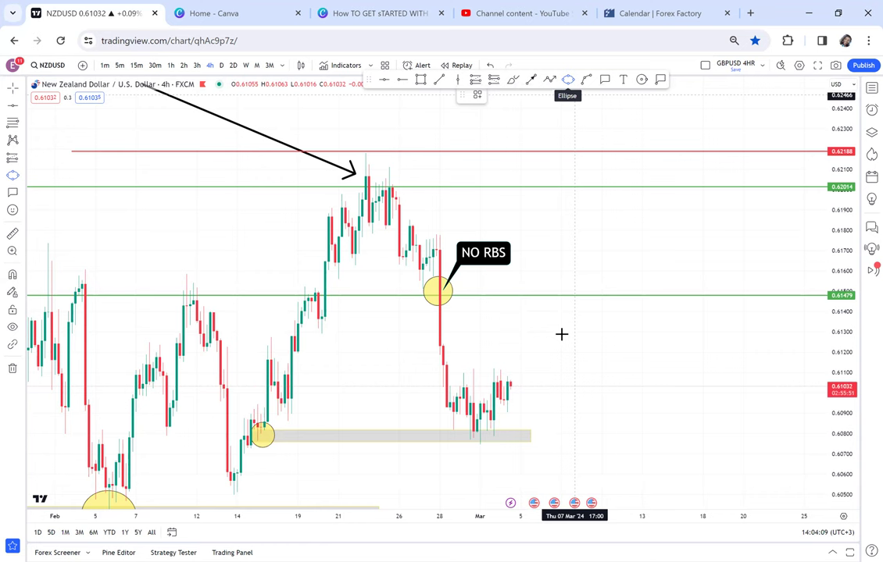
click(466, 442)
click(493, 436)
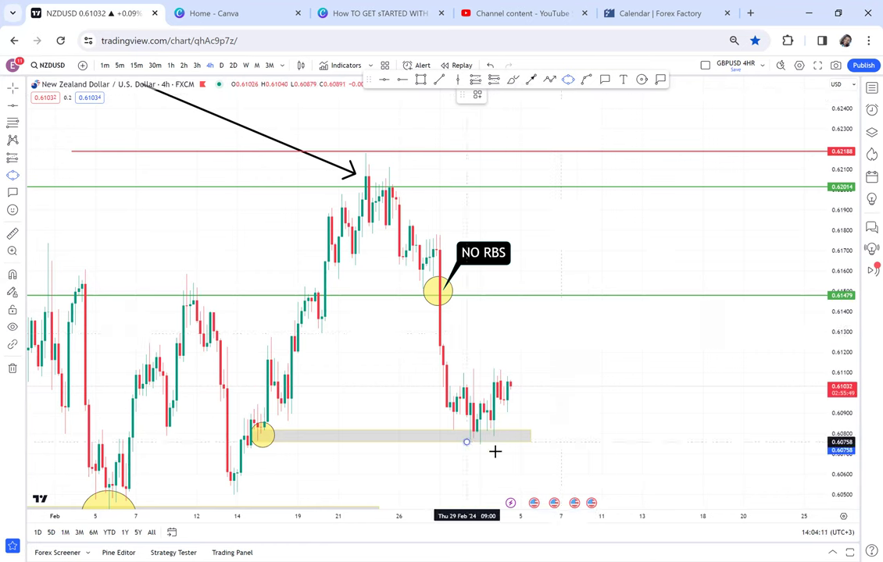
click(494, 452)
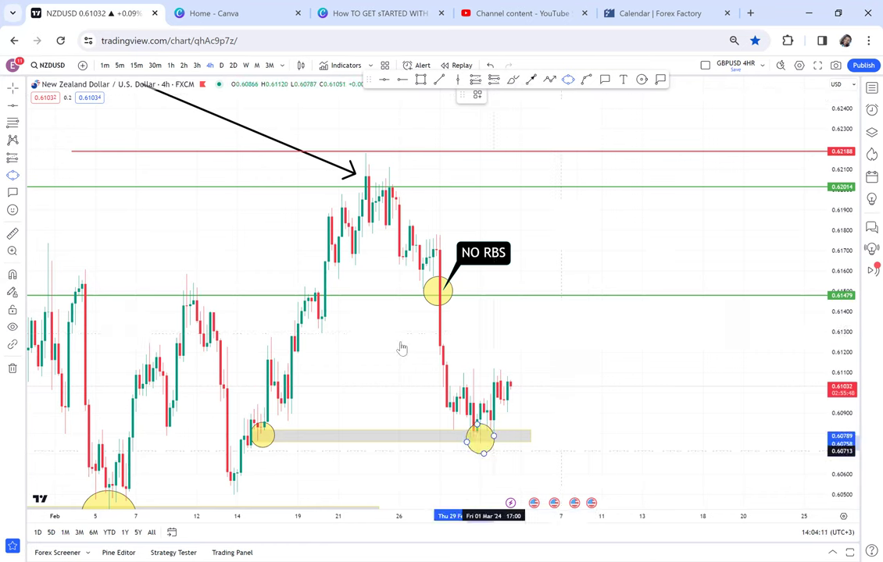
Review the marked support zones and key levels on the daily timeframe.
click(223, 66)
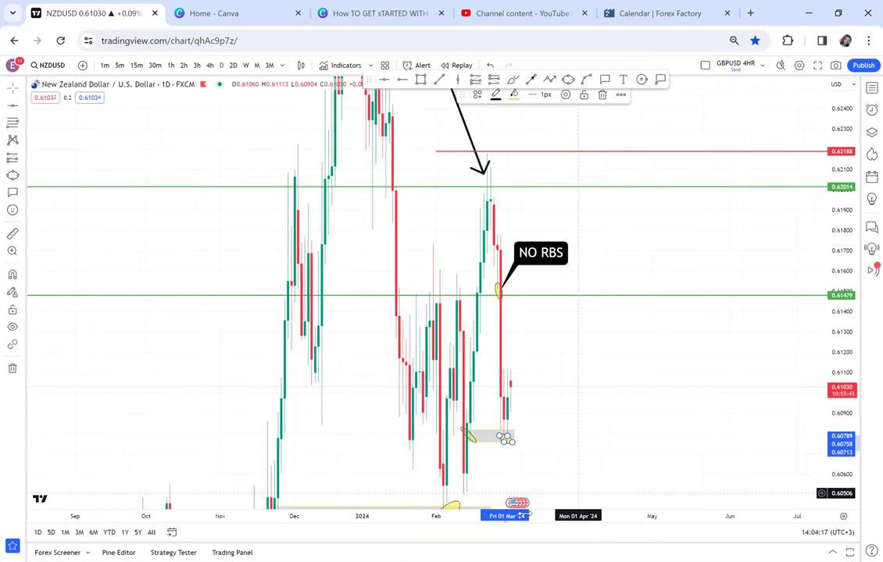
scroll(618, 309, up, 3)
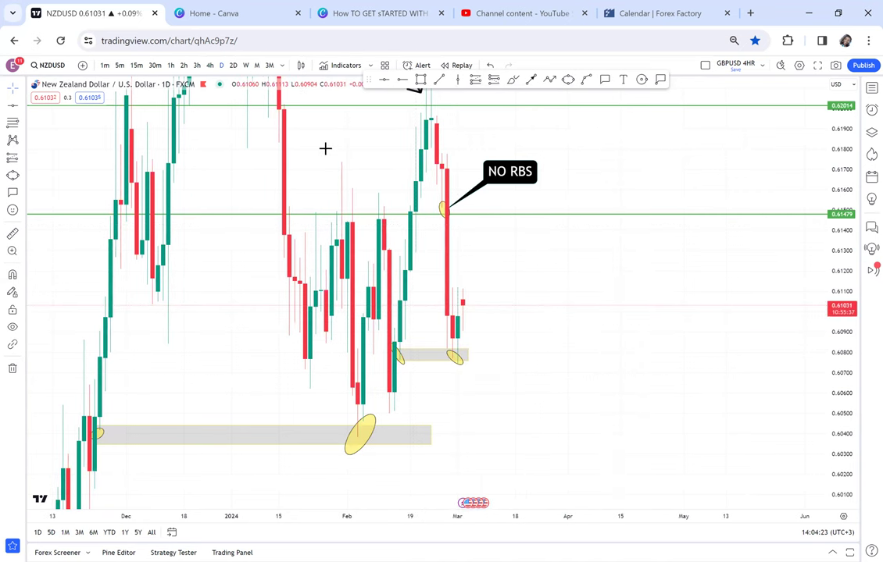
drag(342, 178, 312, 223)
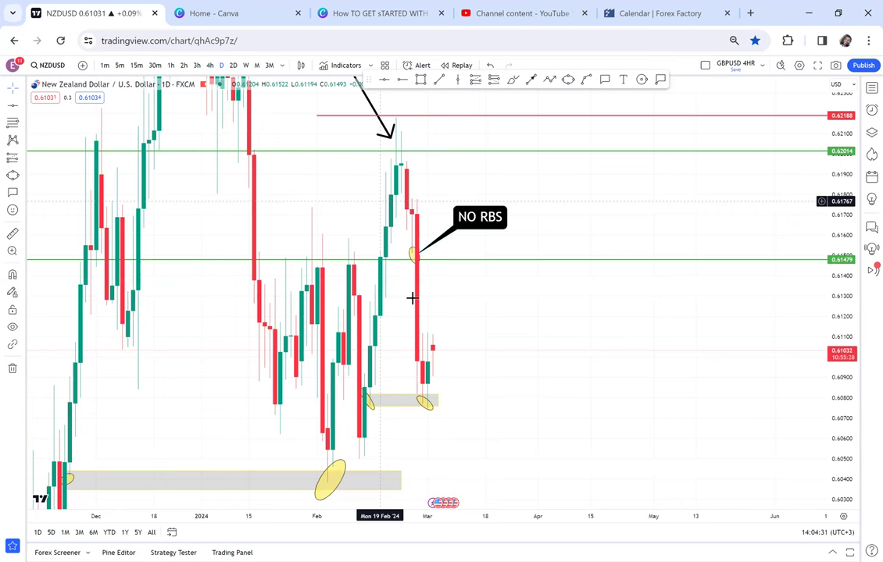
Return to the 4-hour timeframe and place a horizontal ray at 0.61123 across the recent highs, starting at 27 Feb '24 09:00.
click(210, 65)
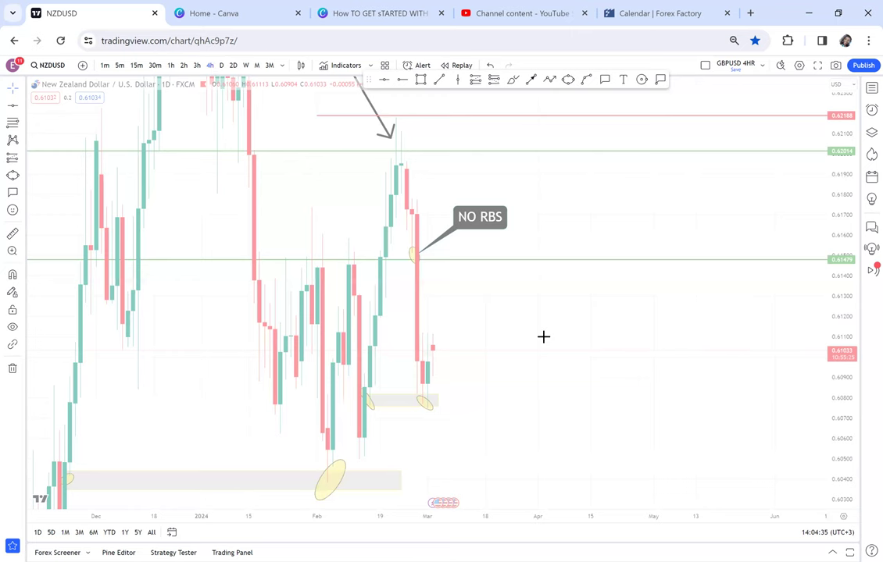
drag(558, 328, 658, 307)
drag(840, 401, 810, 319)
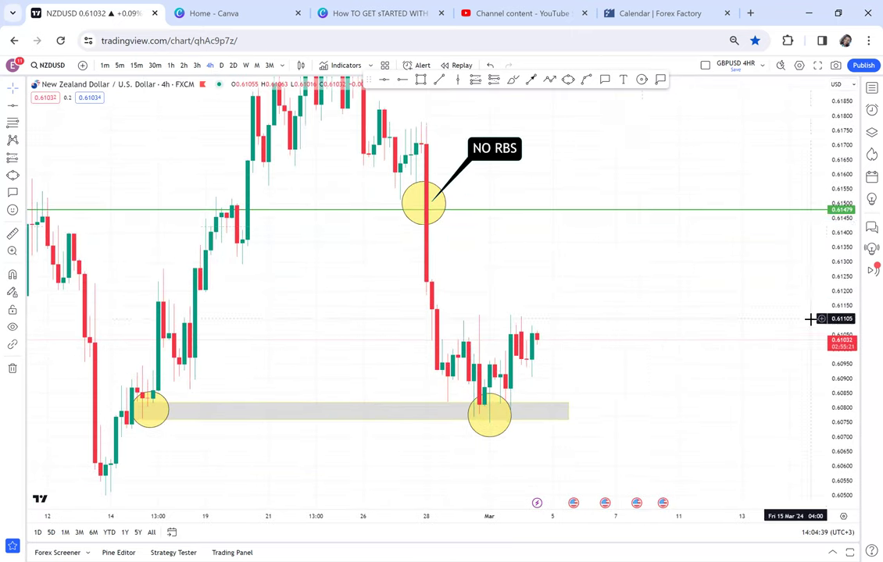
click(415, 312)
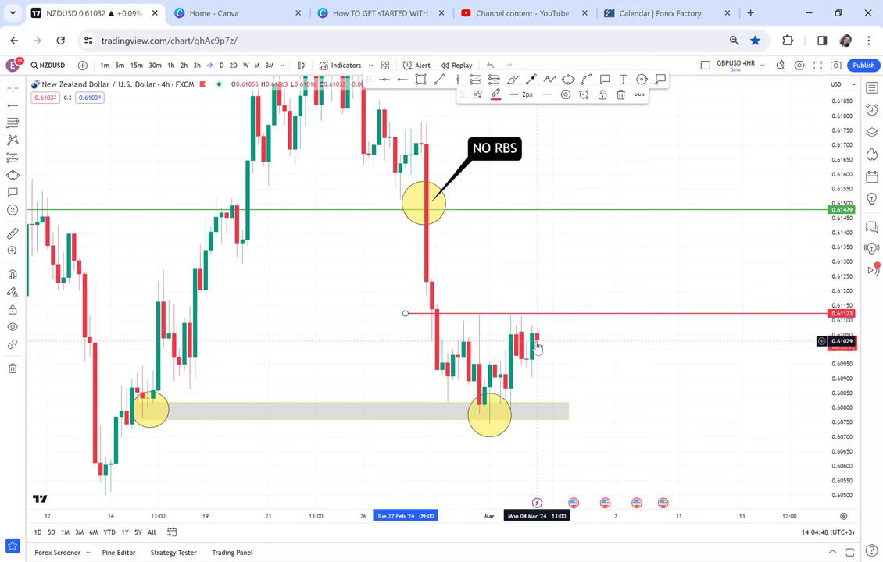
click(577, 341)
drag(578, 341, 557, 347)
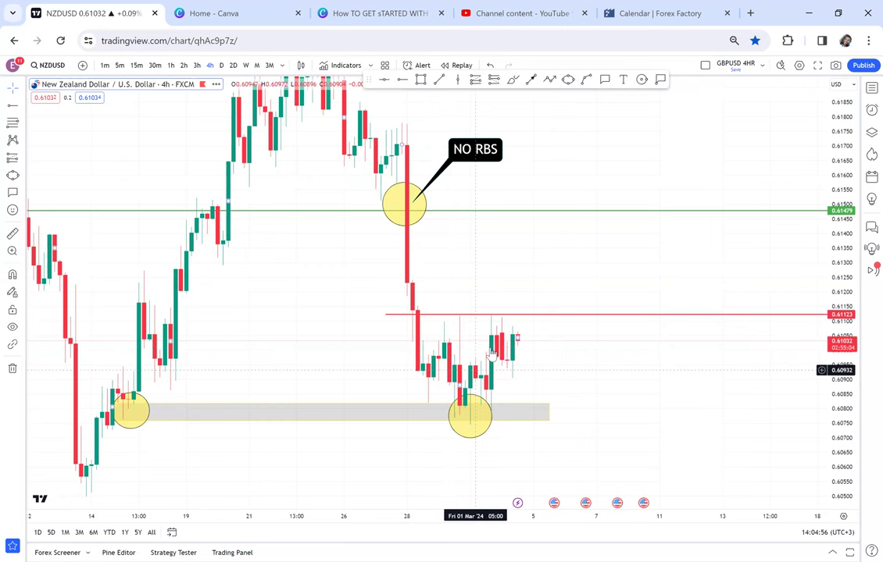
drag(580, 363, 589, 386)
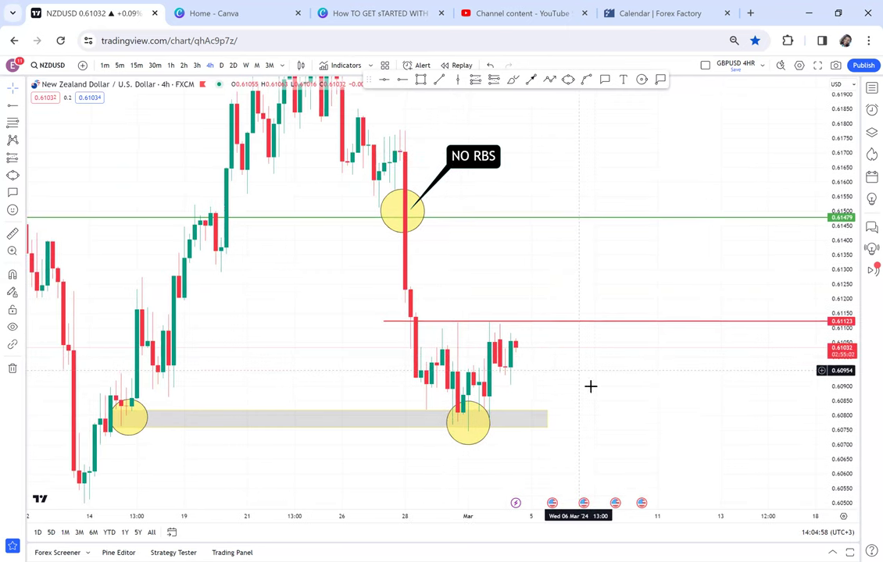
Draw a projected bullish candle after the latest price as a rectangle from 0.61040 to 0.61166, filled with nearly opaque green.
click(421, 80)
drag(533, 361, 547, 324)
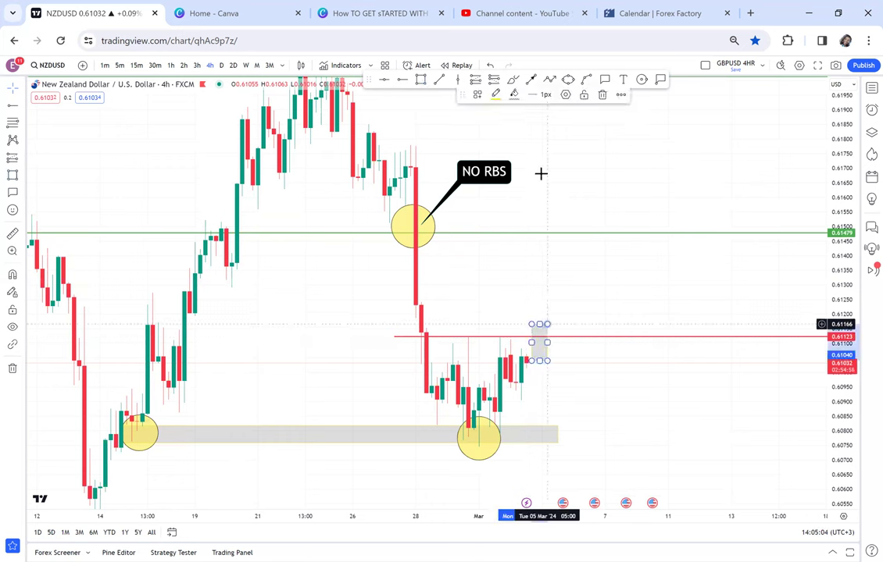
click(513, 94)
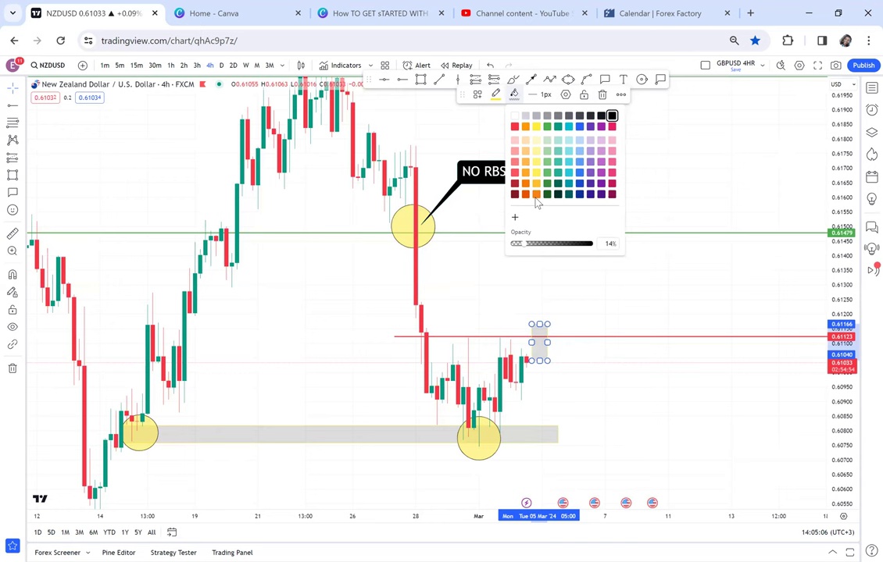
click(589, 243)
click(547, 128)
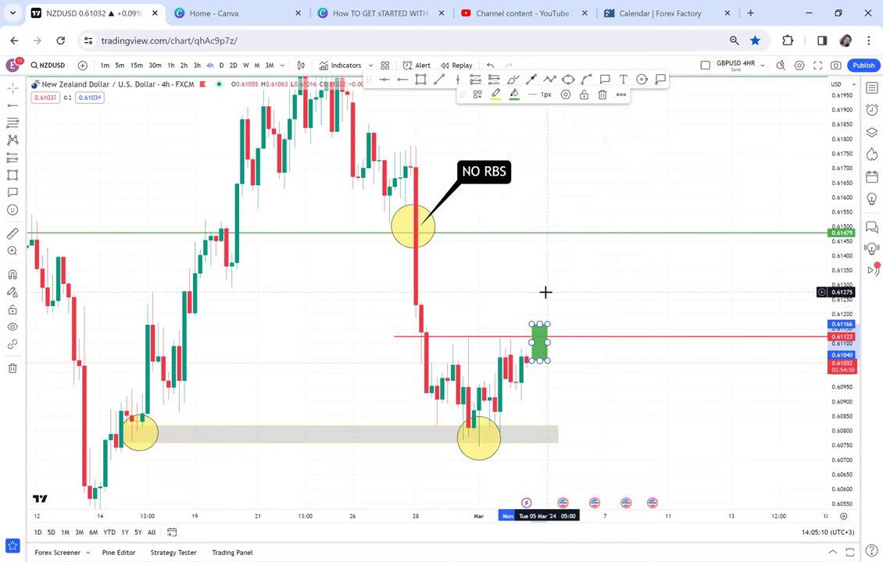
click(545, 292)
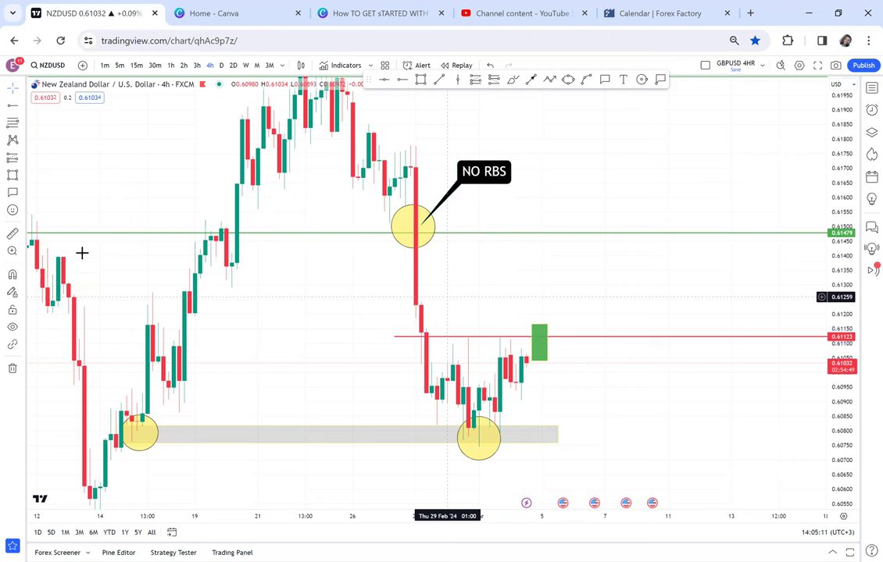
Measure the distance from the top of the green rectangle up to the 0.61479 line.
click(13, 233)
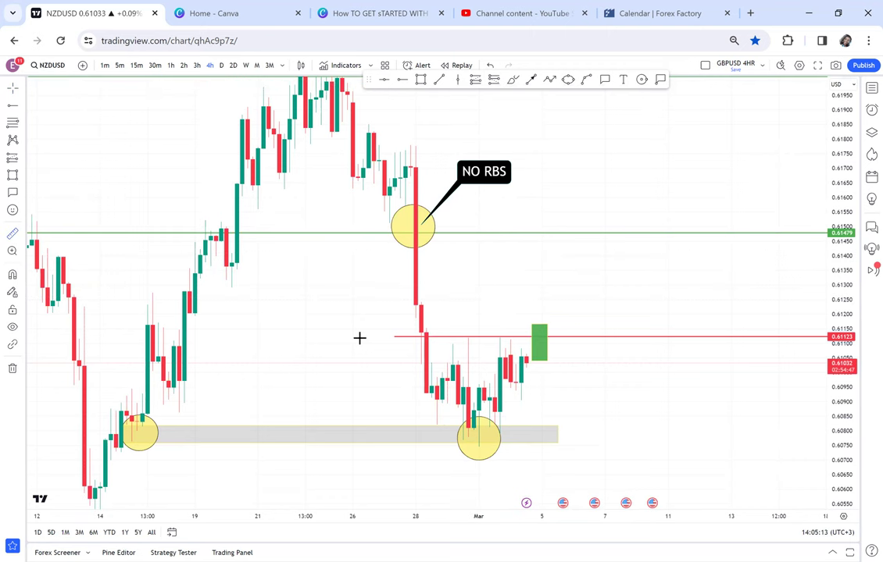
click(543, 326)
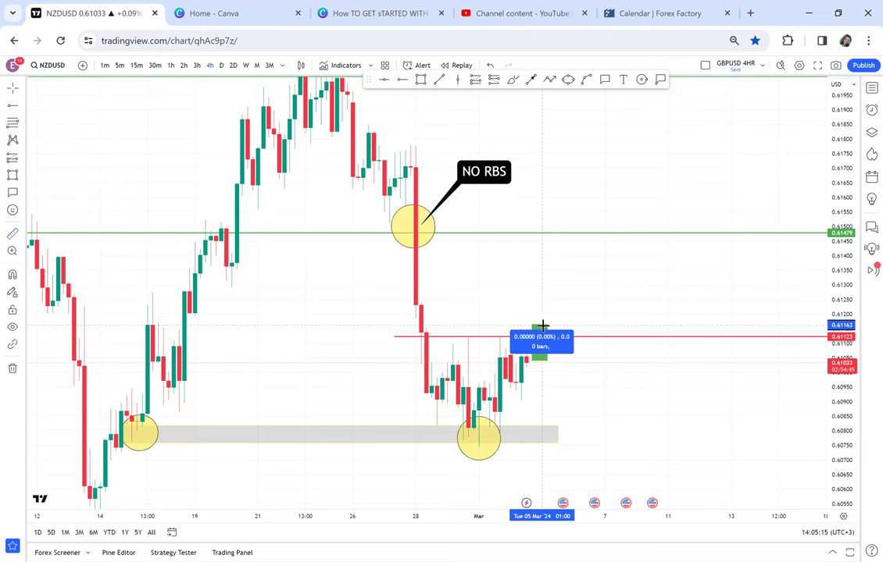
click(583, 233)
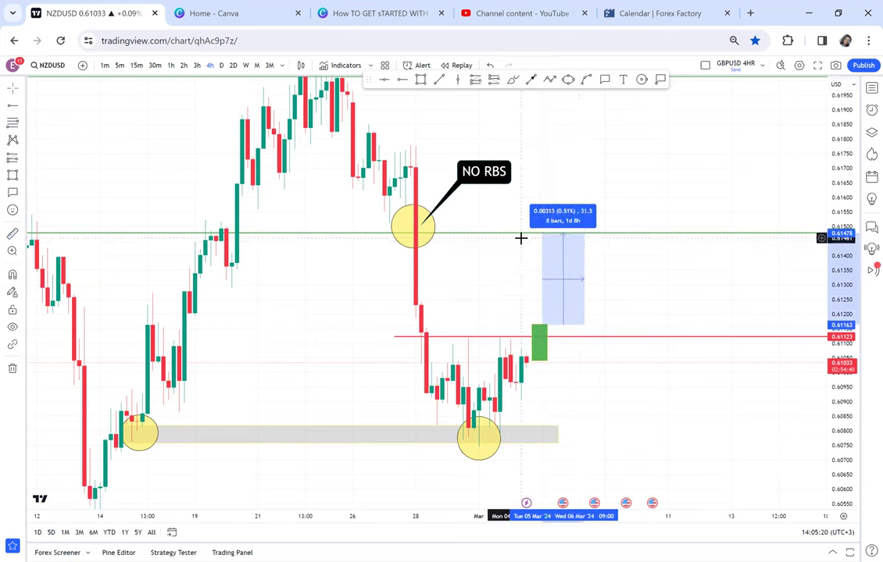
click(559, 200)
drag(559, 205, 548, 276)
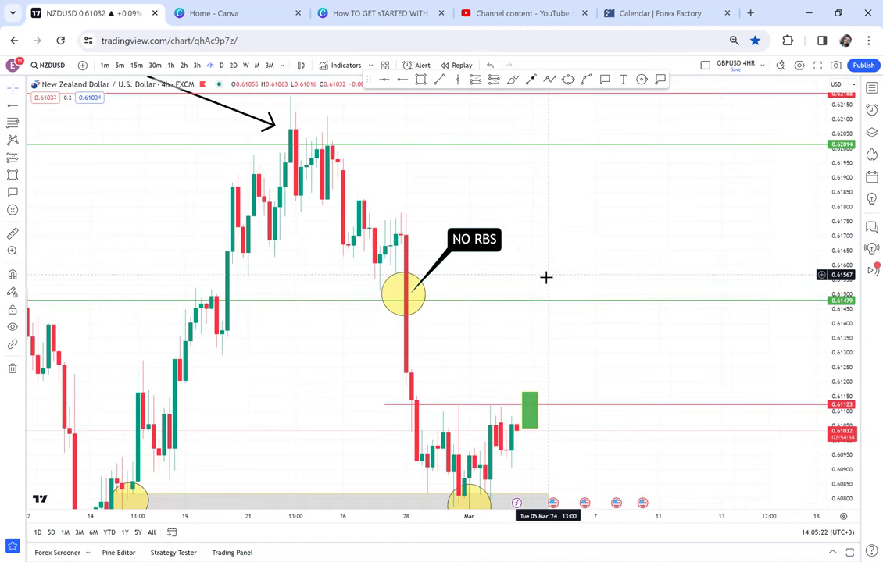
Shift the red horizontal ray above the February high to 0.62185.
click(486, 95)
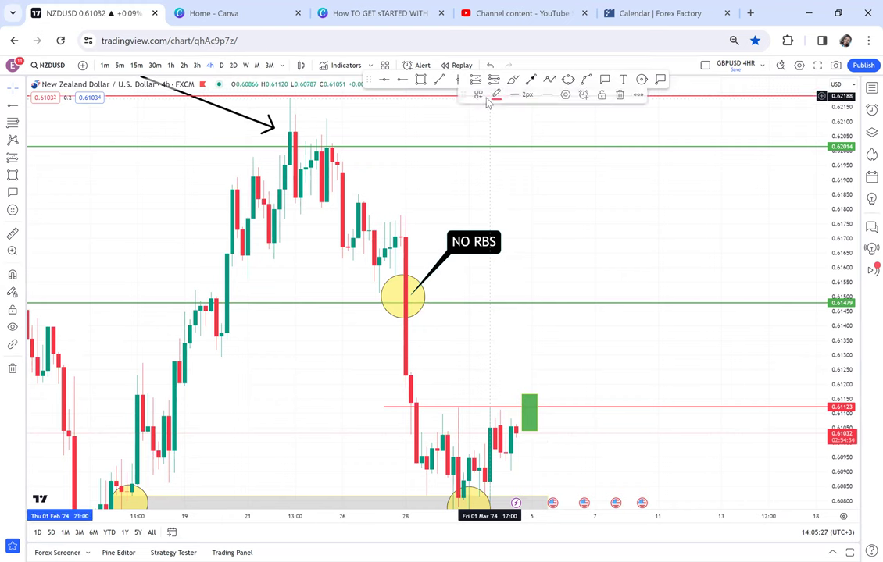
drag(482, 97, 483, 98)
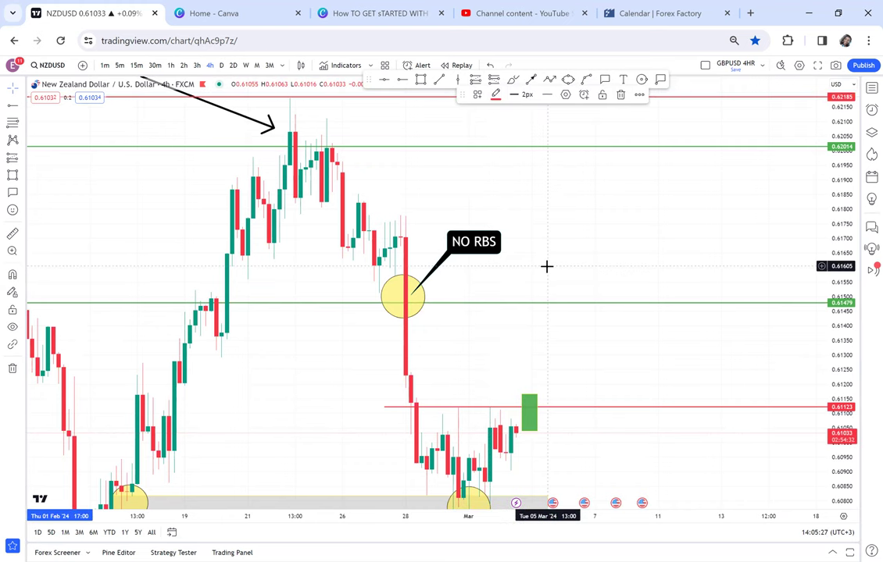
click(568, 368)
Delete the green projected-candle rectangle crossing the 0.61123 ray.
scroll(639, 288, down, 3)
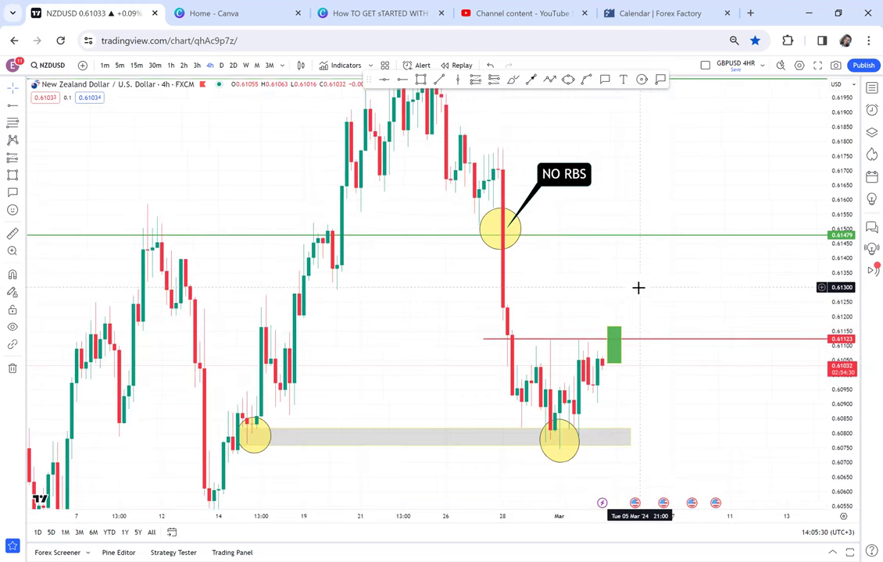
click(615, 324)
click(615, 324)
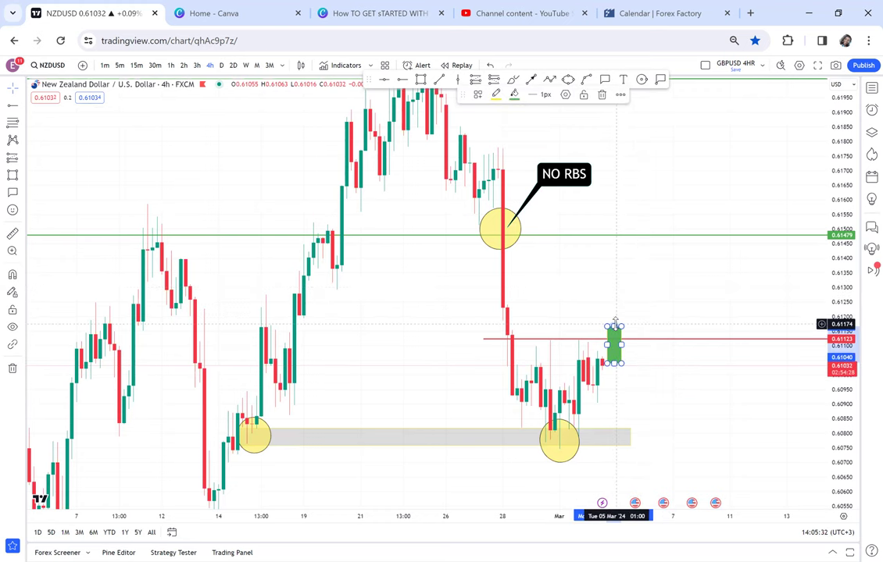
key(Delete)
Add a text label reading "CRN" on the 0.61123 ray just after the latest candle, at about 5 March.
drag(675, 272, 640, 329)
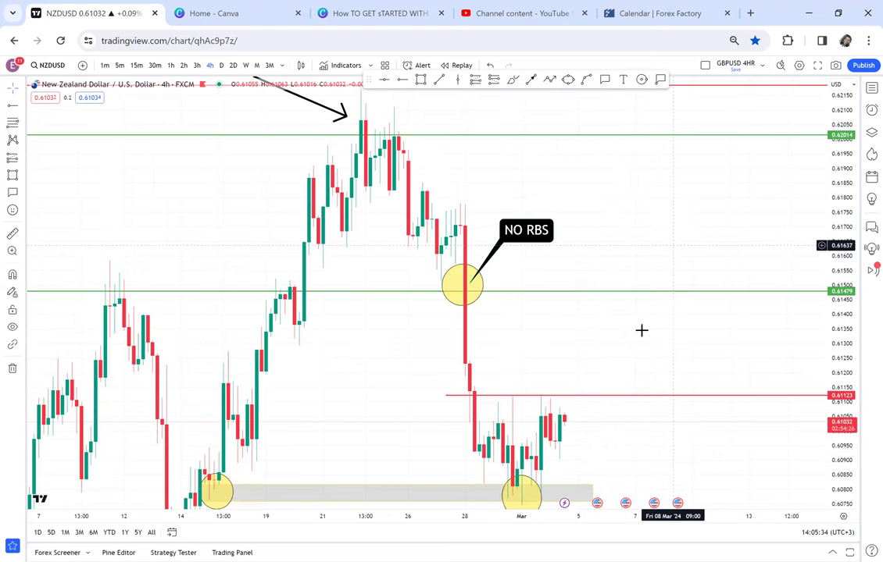
drag(470, 246, 439, 332)
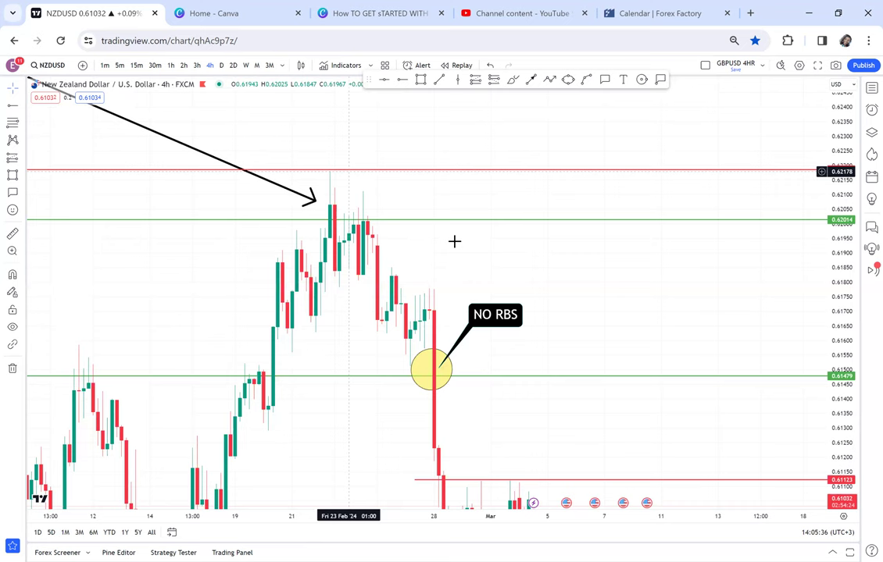
drag(738, 248, 752, 203)
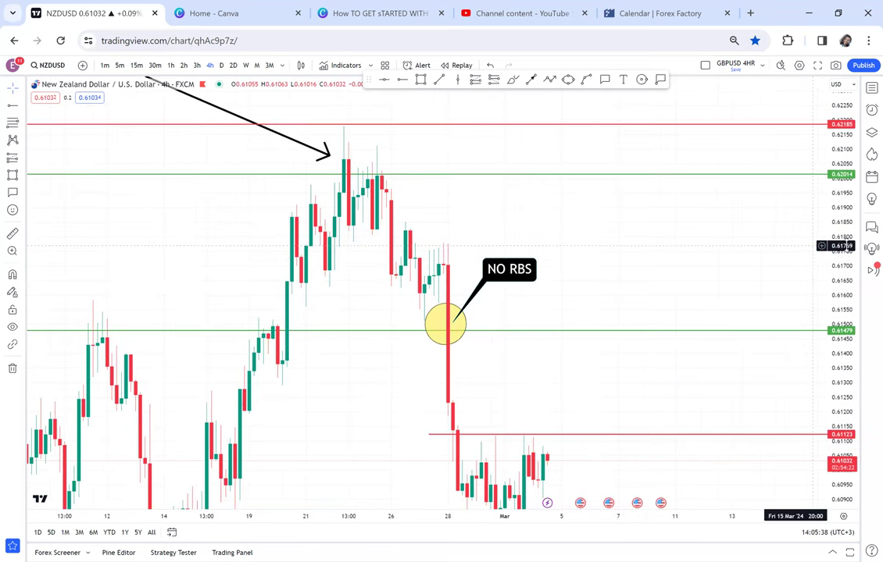
drag(847, 208, 821, 344)
drag(687, 362, 686, 355)
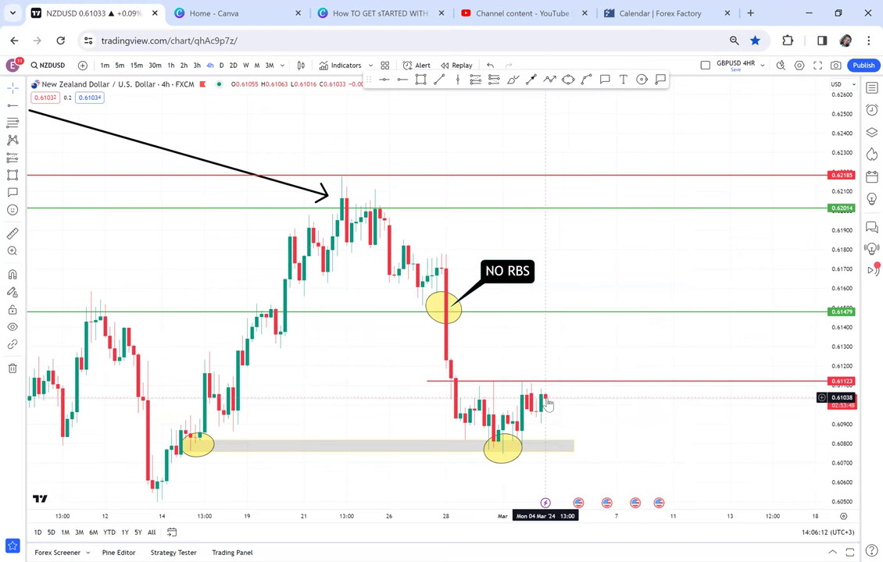
drag(576, 416, 563, 411)
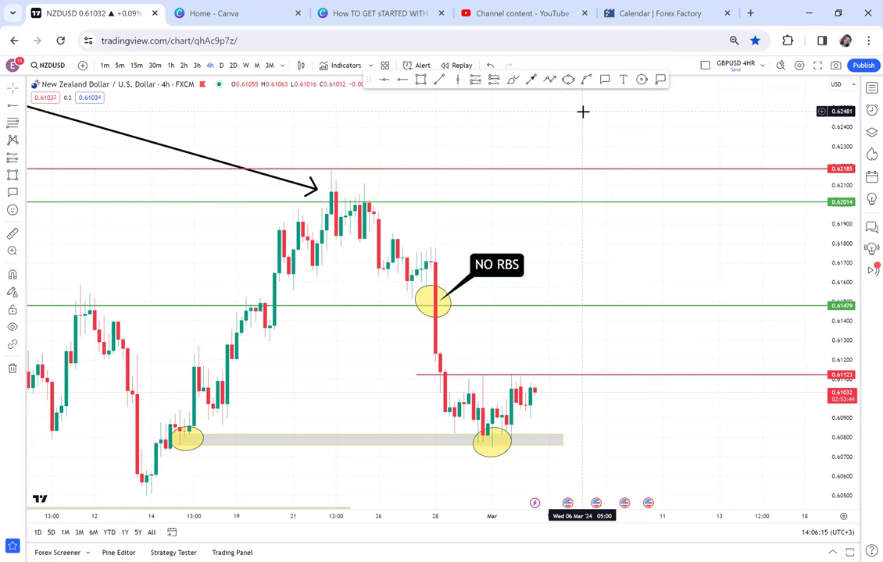
click(623, 79)
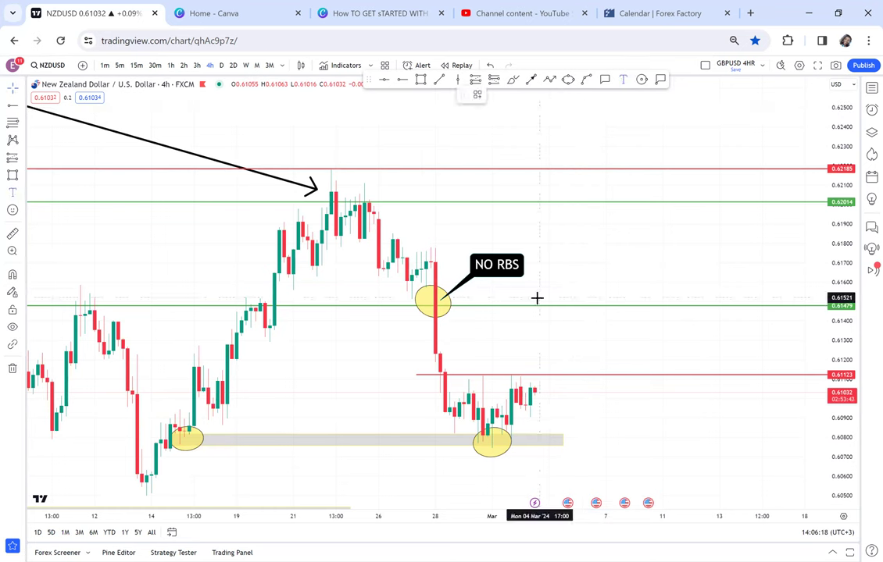
click(547, 363)
text(CRN)
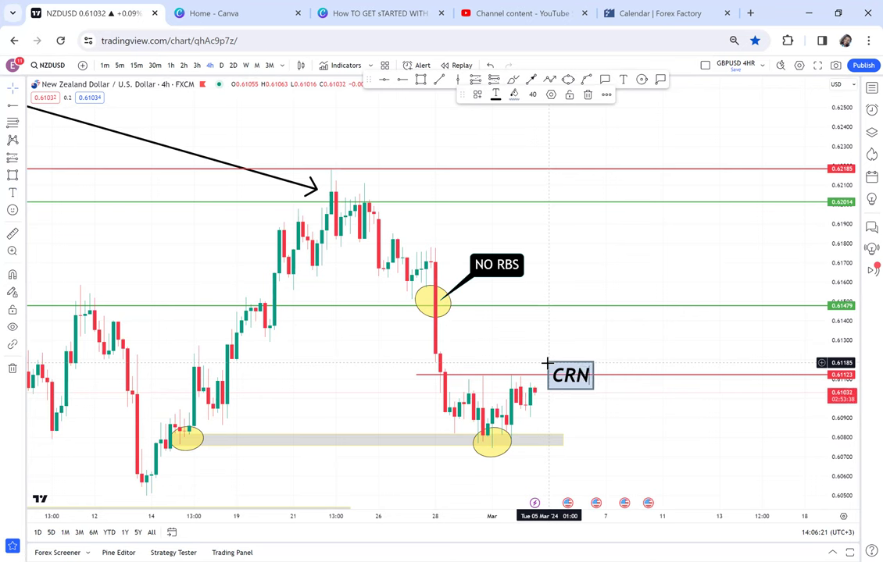
Correct the text label to read "CRB" at font size 20 and move it just above the 0.61123 ray.
key(BackSpace)
text(B)
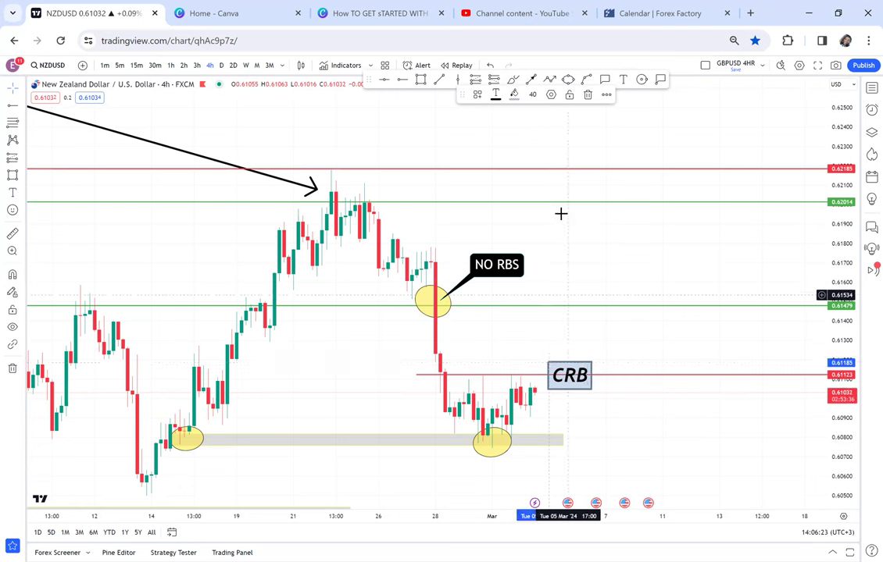
click(532, 94)
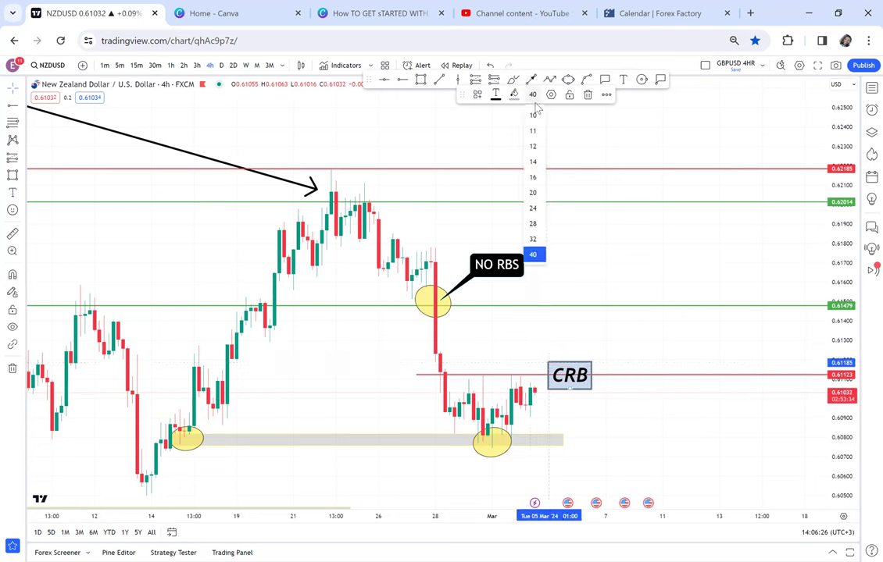
click(532, 193)
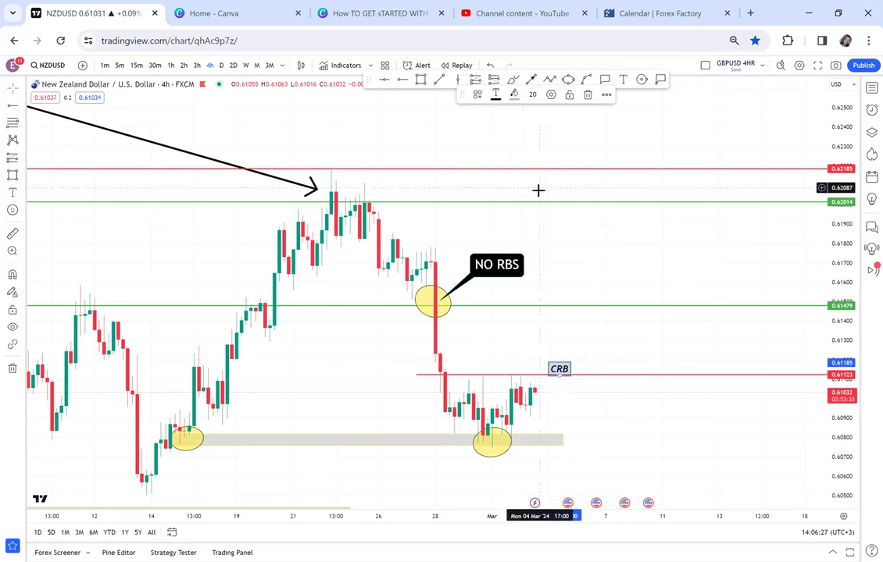
click(555, 364)
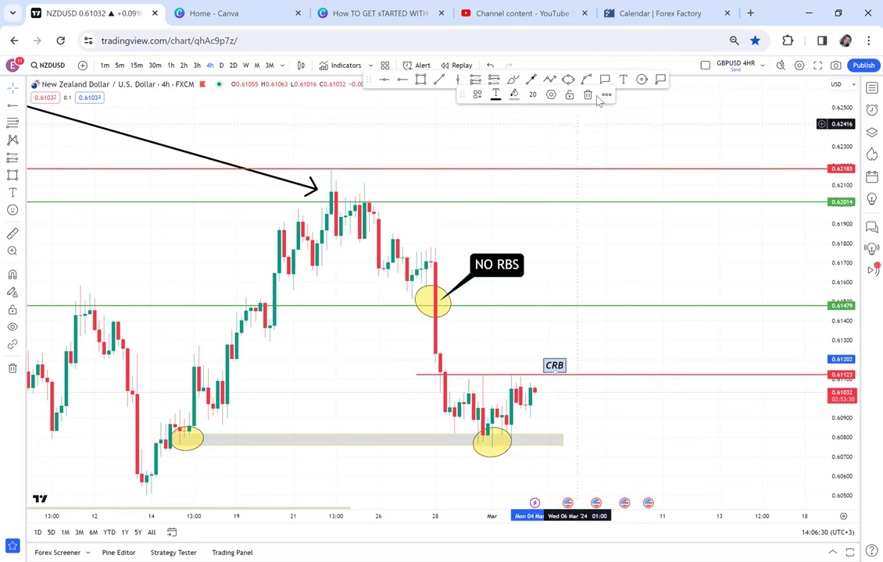
Add a price label at 0.61484 on the green line at about 4 March, and shift the CRB label to a later date at about 0.61227.
click(660, 78)
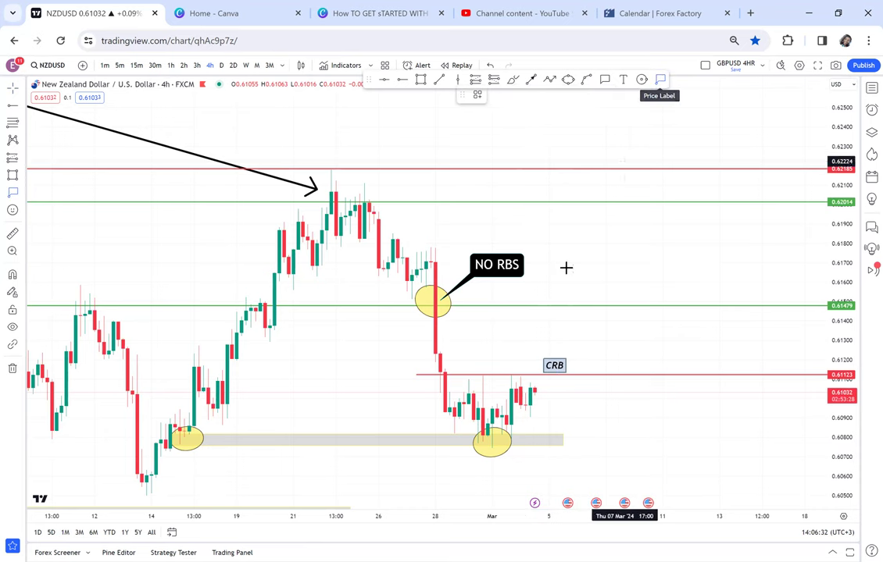
click(544, 304)
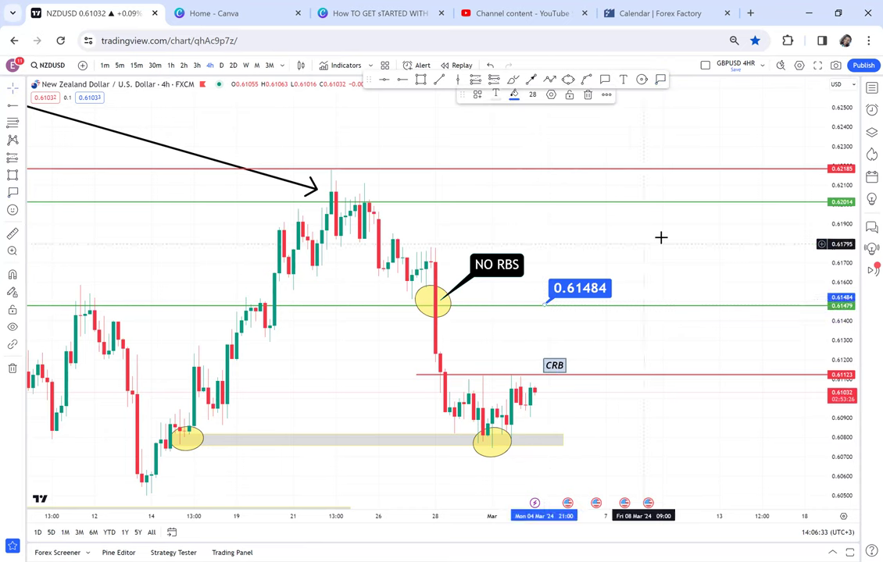
drag(672, 231, 693, 222)
drag(579, 353, 609, 347)
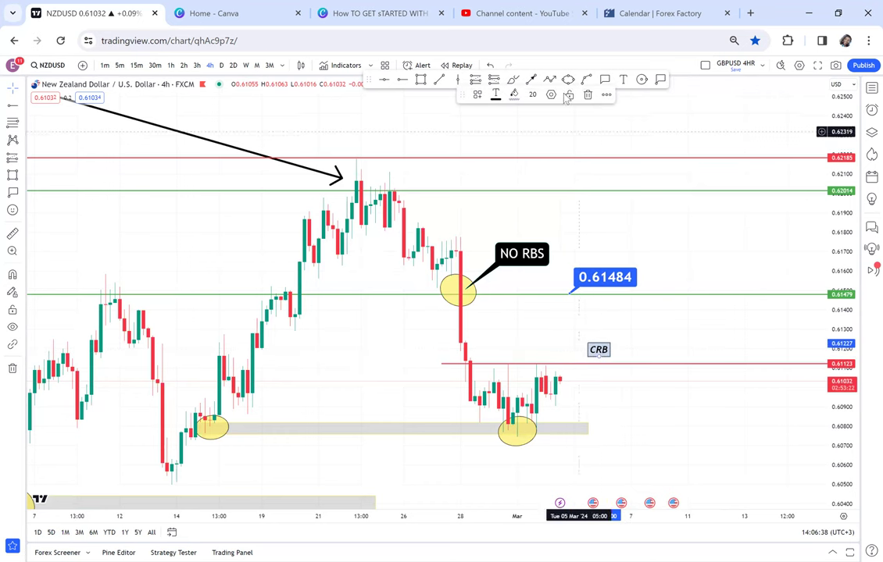
Draw a projected price path that rises above the 0.61123 ray, dips back to it, and climbs to the 0.61484 price label.
click(551, 79)
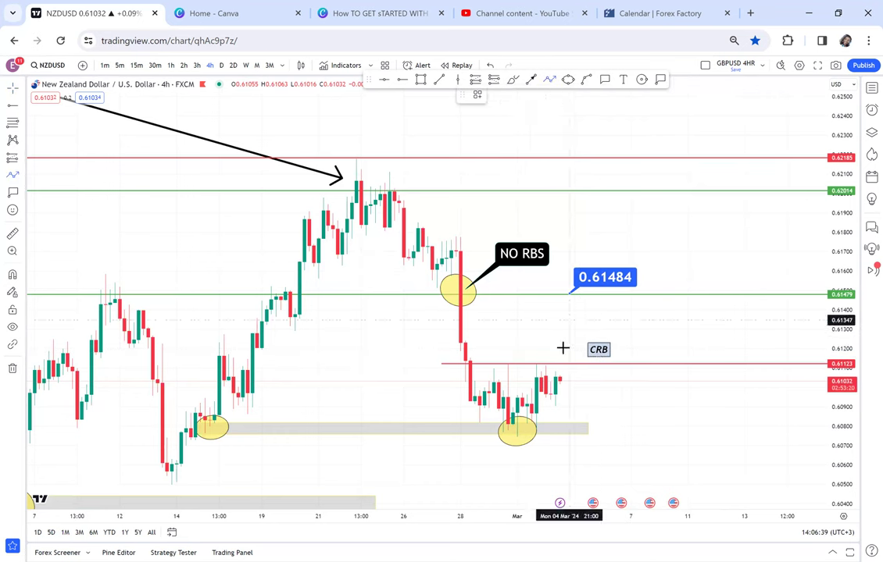
click(539, 362)
click(545, 346)
click(561, 362)
double_click(564, 334)
double_click(566, 295)
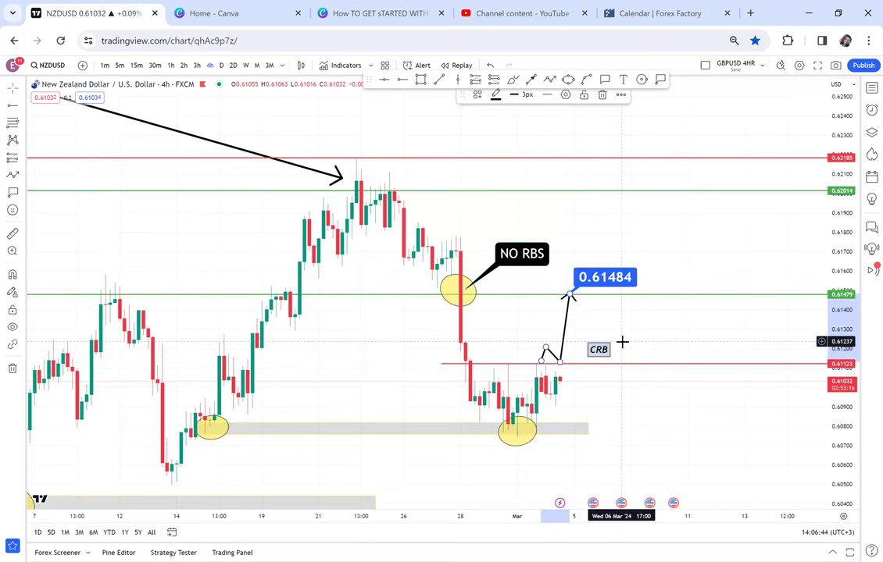
drag(613, 337, 594, 356)
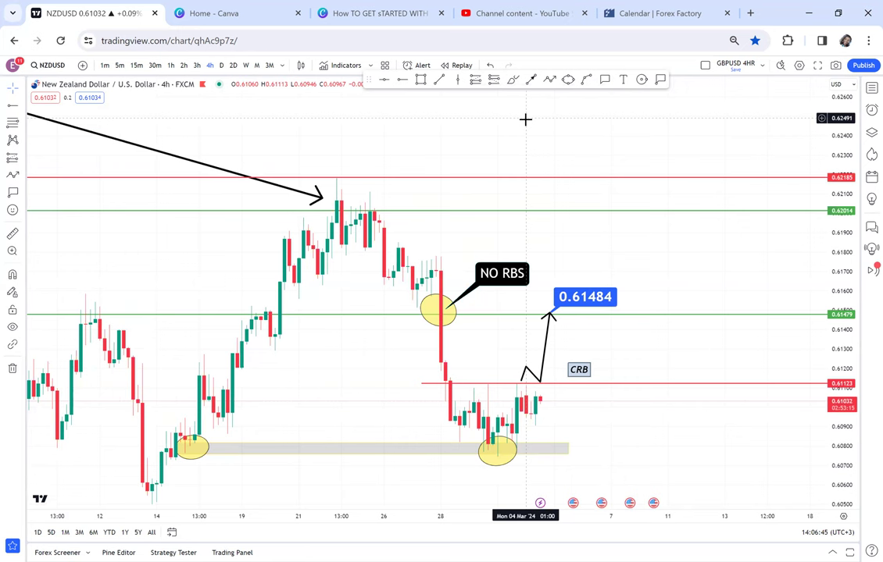